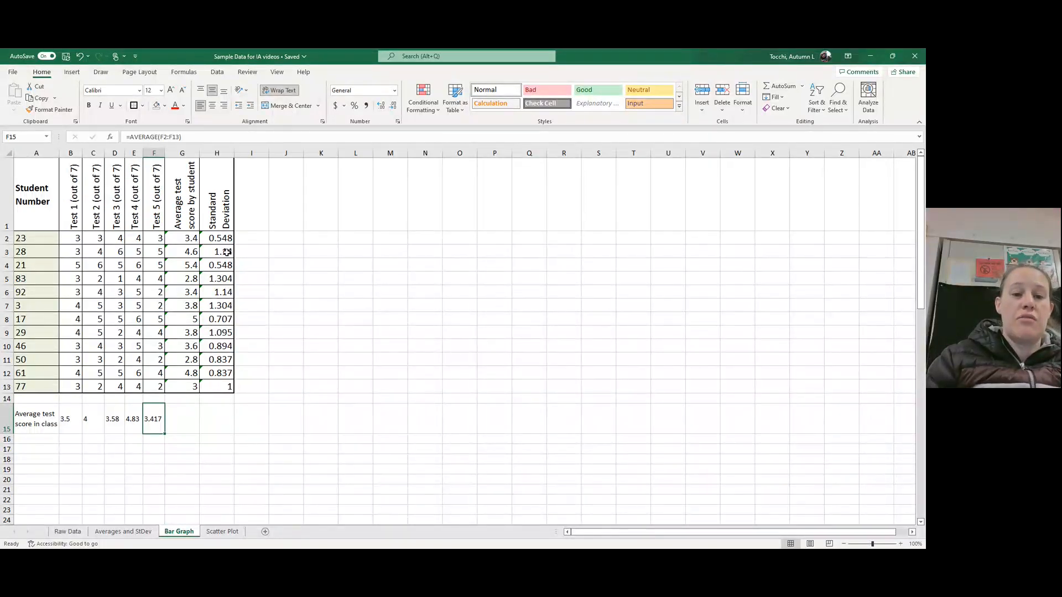
# Format the students' standard deviations in H2:H13 to show two decimal places.
pyautogui.click(209, 386)
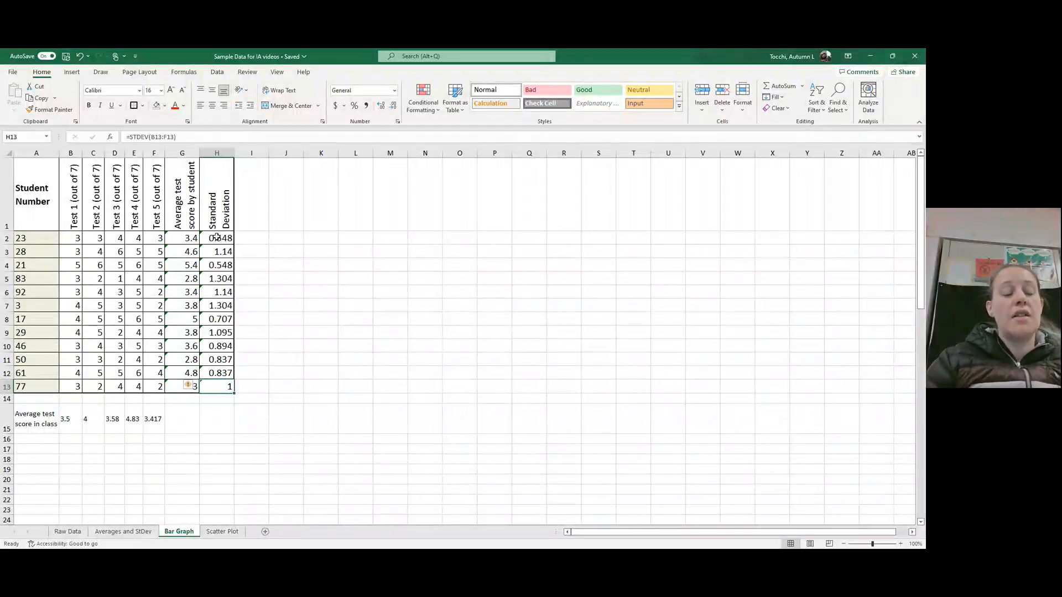
pyautogui.moveTo(217, 237); pyautogui.dragTo(213, 389)
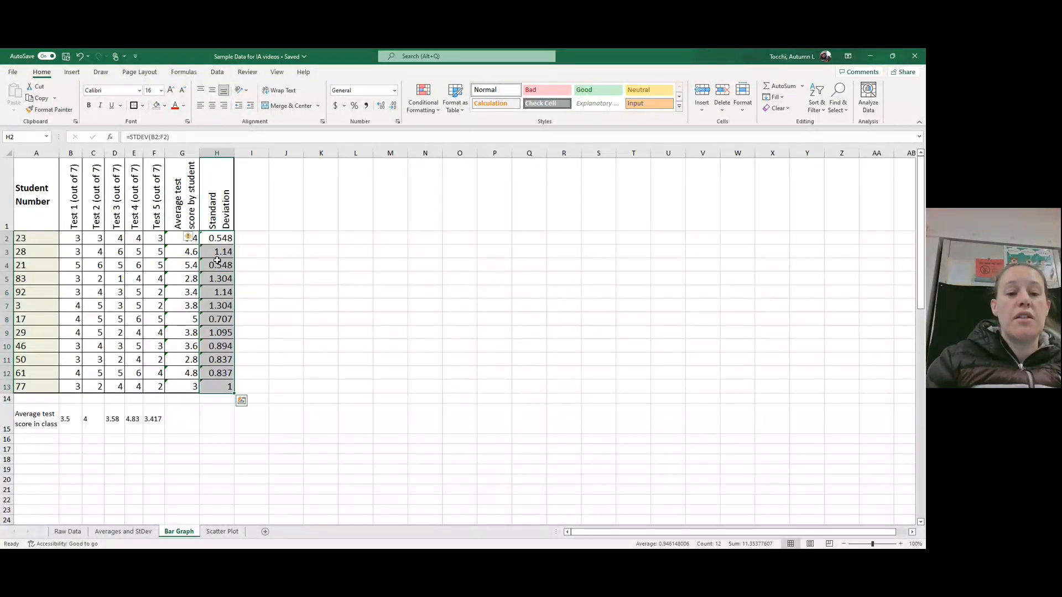
pyautogui.click(393, 106)
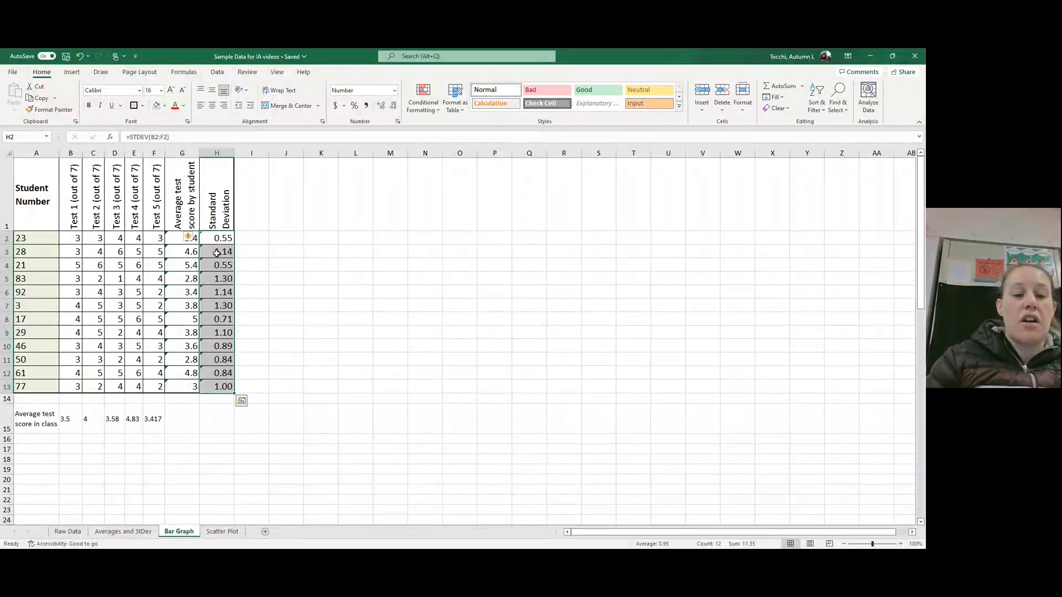
pyautogui.click(197, 412)
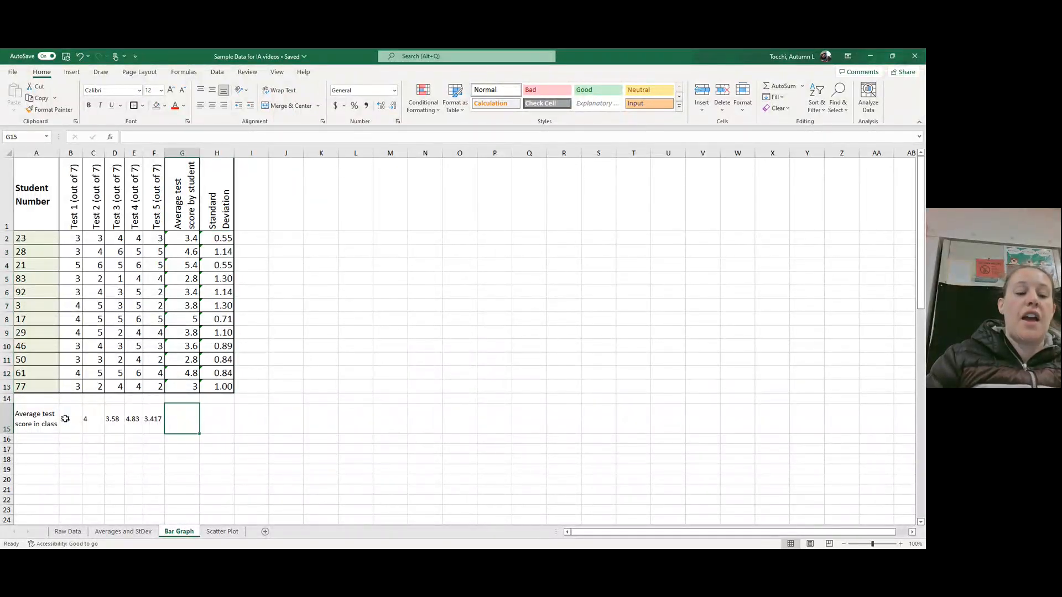
# Format the class average test scores in B15:F15 to show one decimal place.
pyautogui.moveTo(64, 418); pyautogui.dragTo(152, 429)
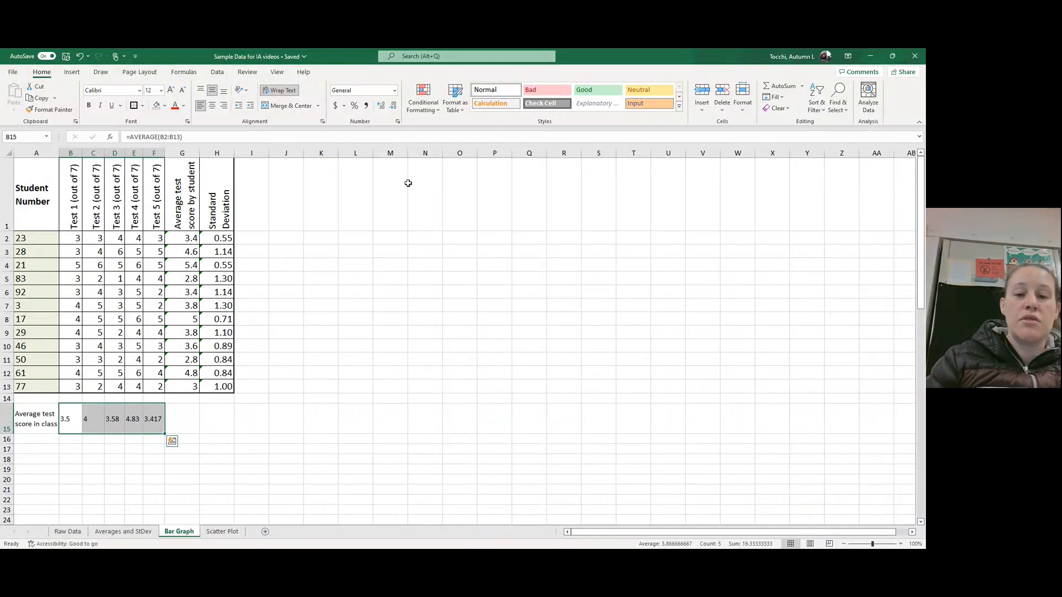
pyautogui.click(393, 106)
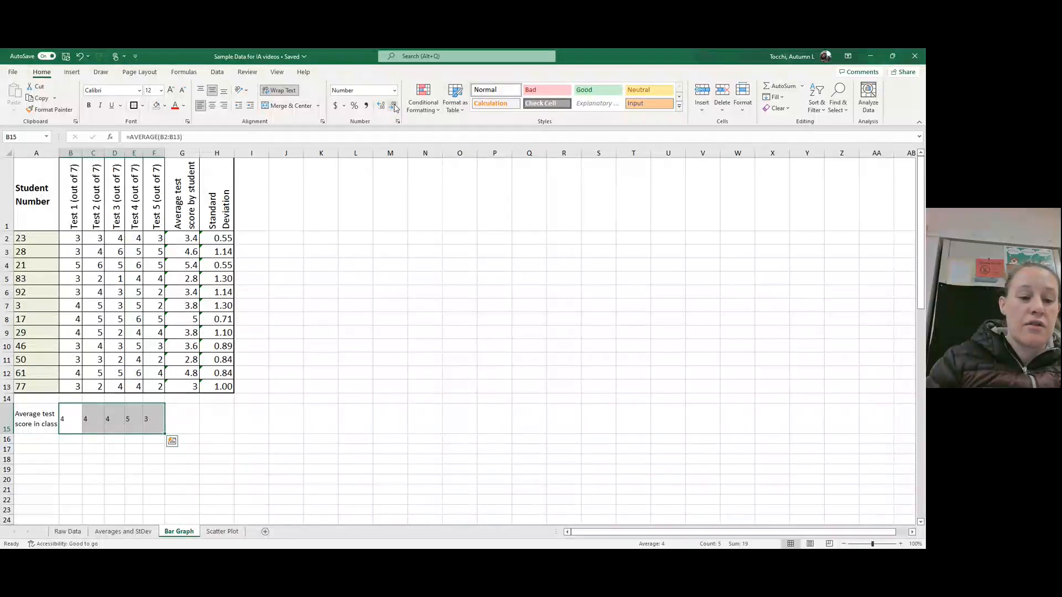
pyautogui.click(381, 106)
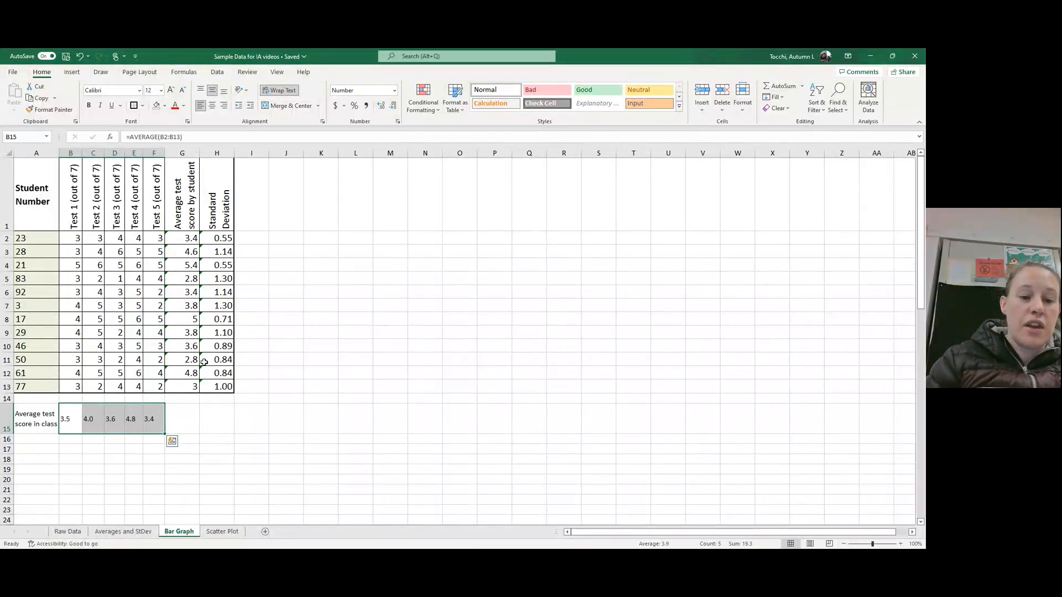
# Format the average test scores by student in G2:G13 to show one decimal place.
pyautogui.click(193, 375)
pyautogui.moveTo(191, 384); pyautogui.dragTo(188, 240)
pyautogui.click(381, 106)
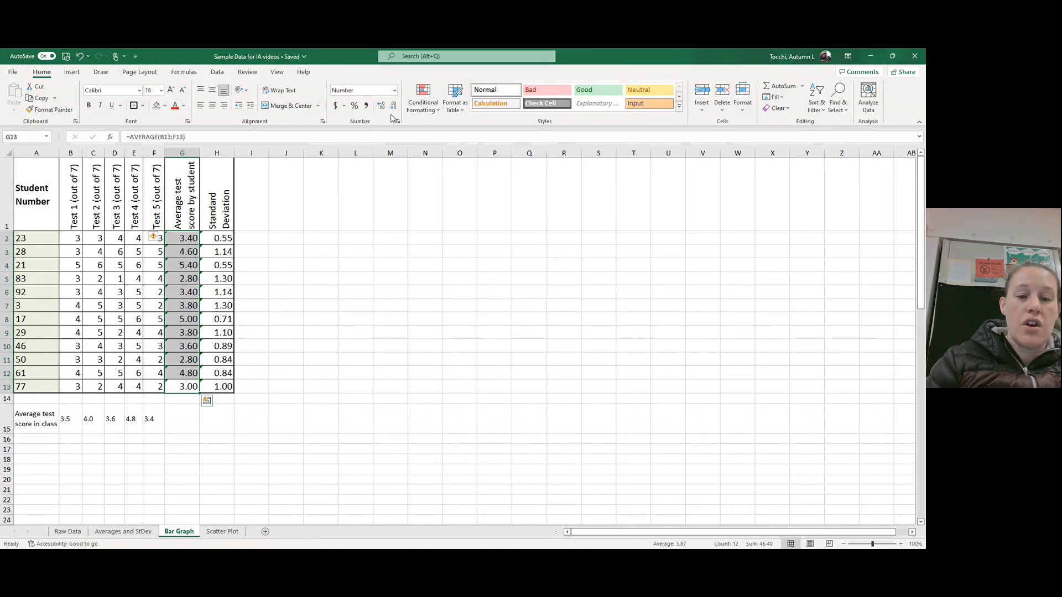
pyautogui.click(393, 105)
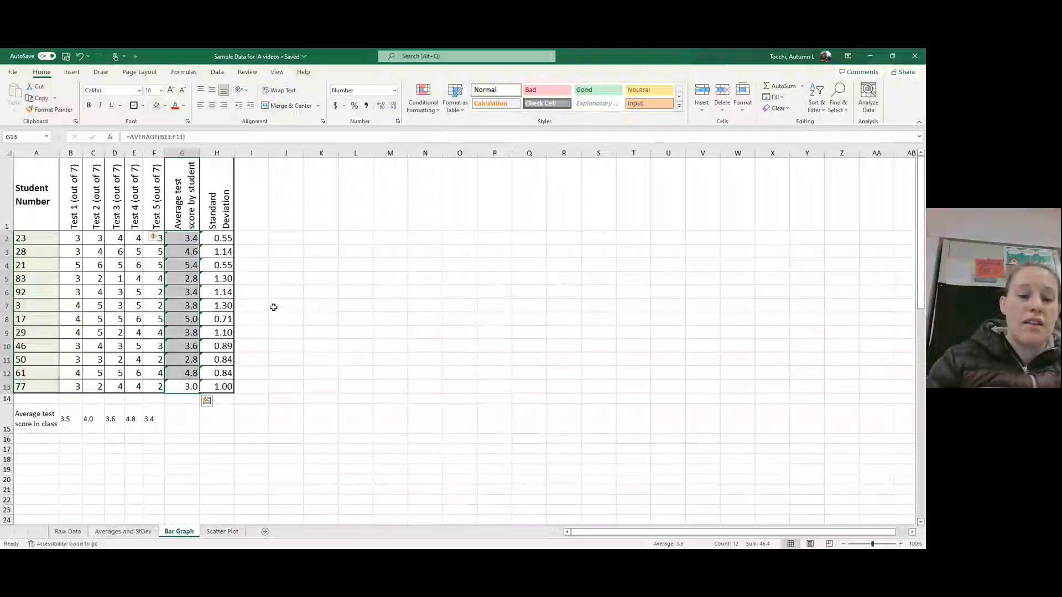
pyautogui.click(273, 308)
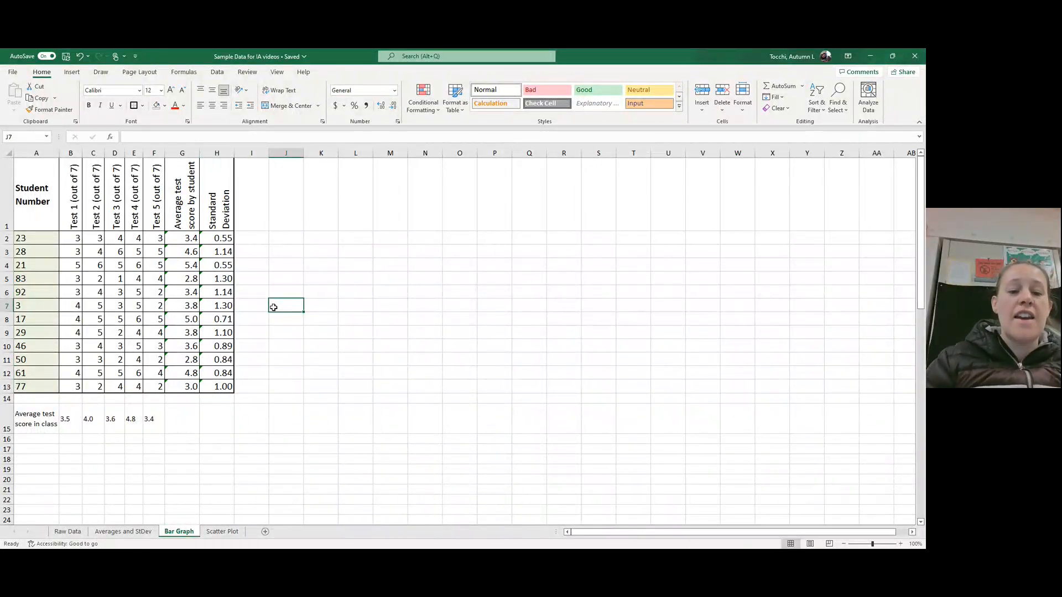
# Insert a 2-D clustered column chart of the average test scores in G1:G13 and place it beside the data table.
pyautogui.click(305, 237)
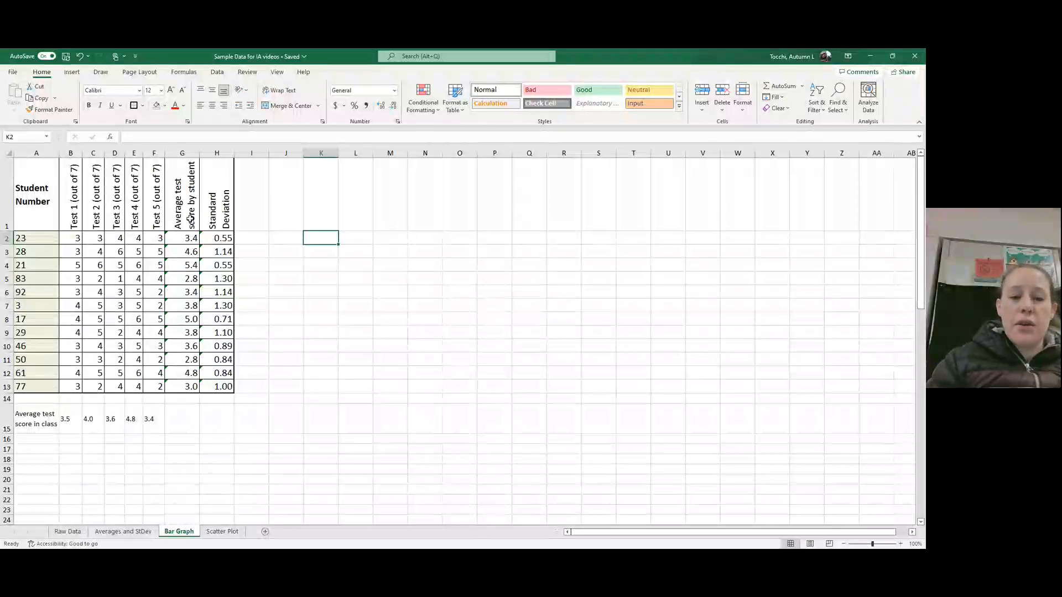
pyautogui.moveTo(187, 207); pyautogui.dragTo(183, 383)
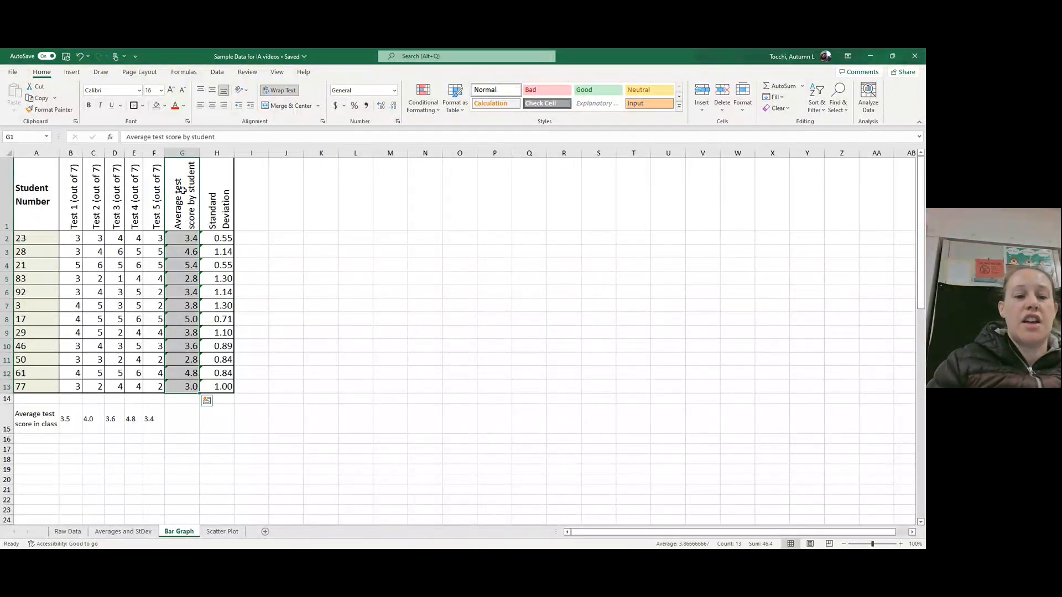
pyautogui.click(187, 220)
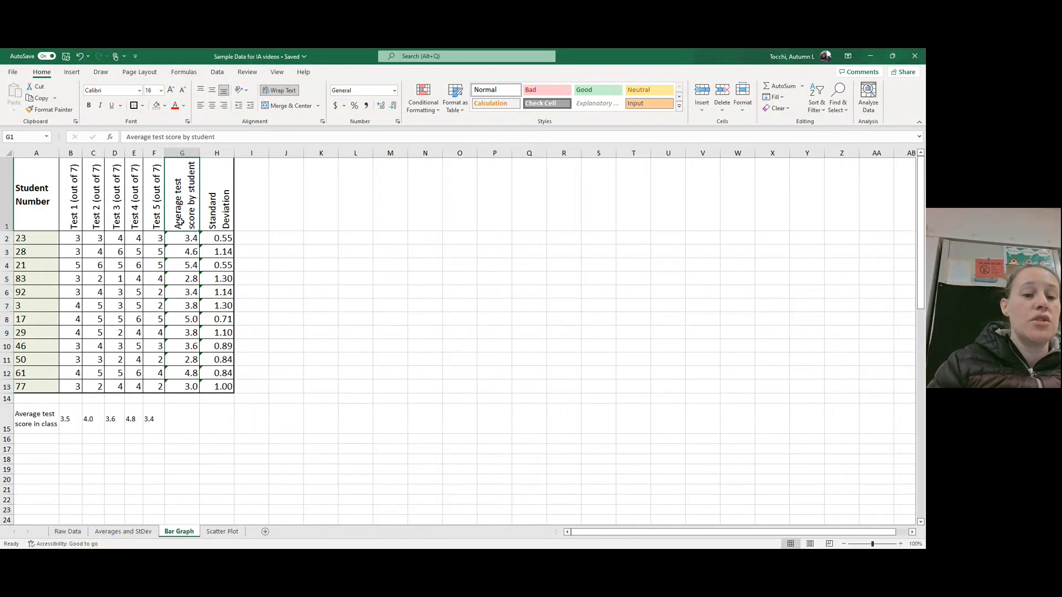
pyautogui.moveTo(182, 200); pyautogui.dragTo(185, 385)
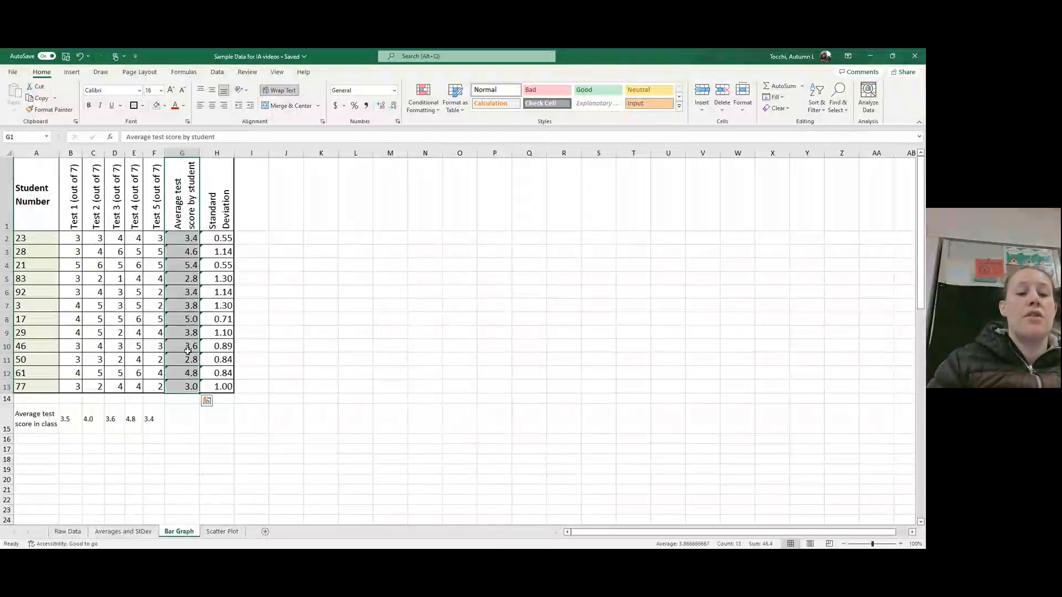
pyautogui.click(72, 72)
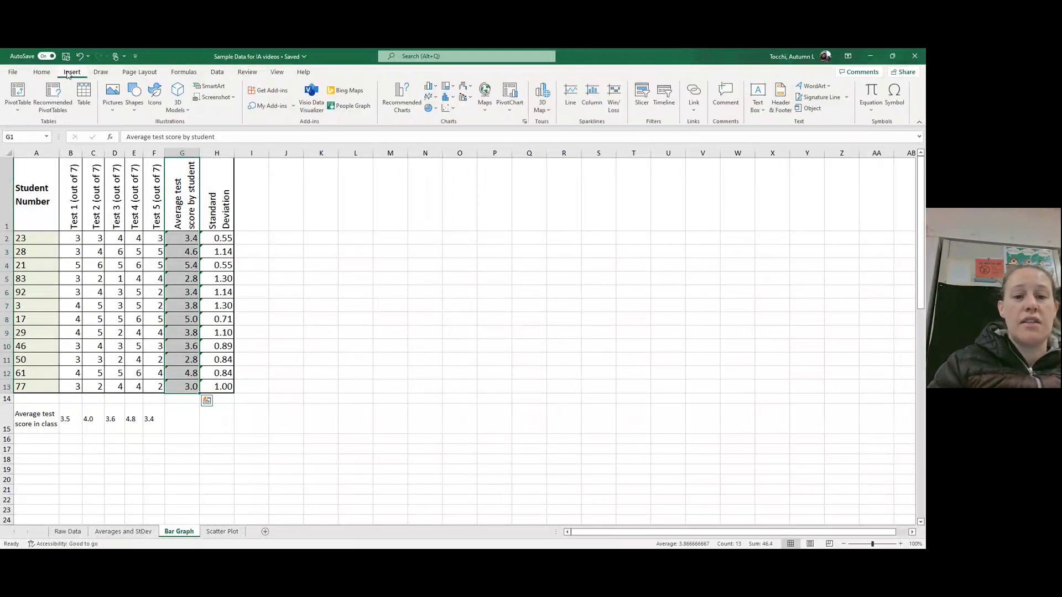
pyautogui.click(434, 89)
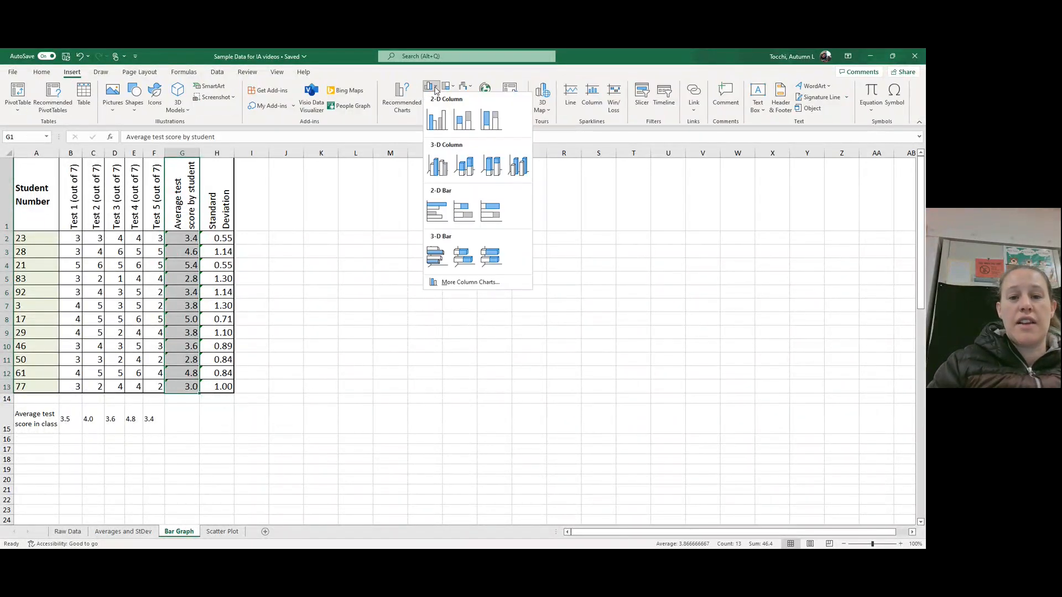
pyautogui.click(437, 122)
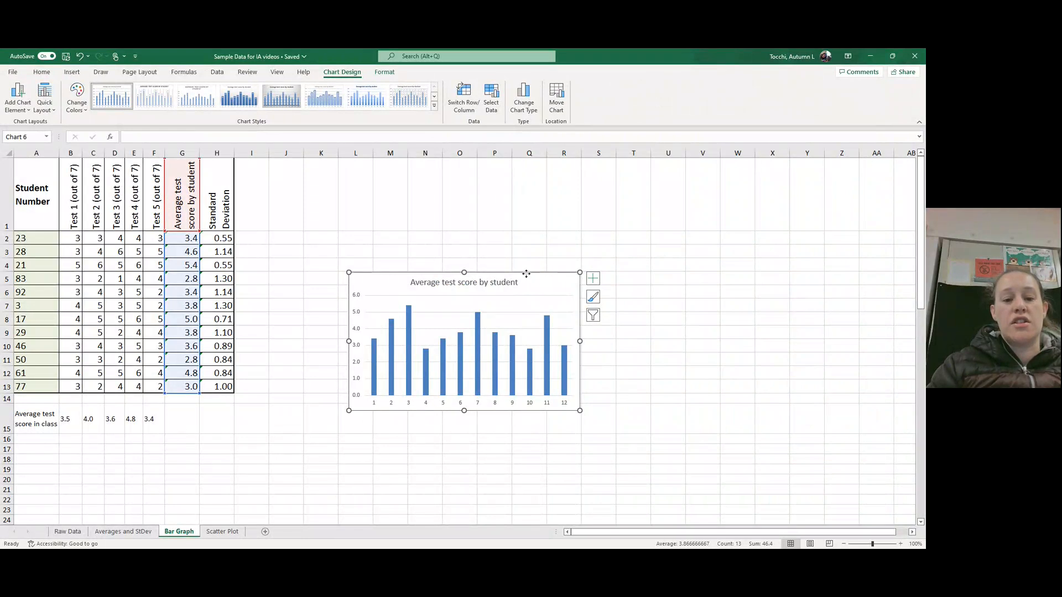
pyautogui.moveTo(526, 273); pyautogui.dragTo(505, 260)
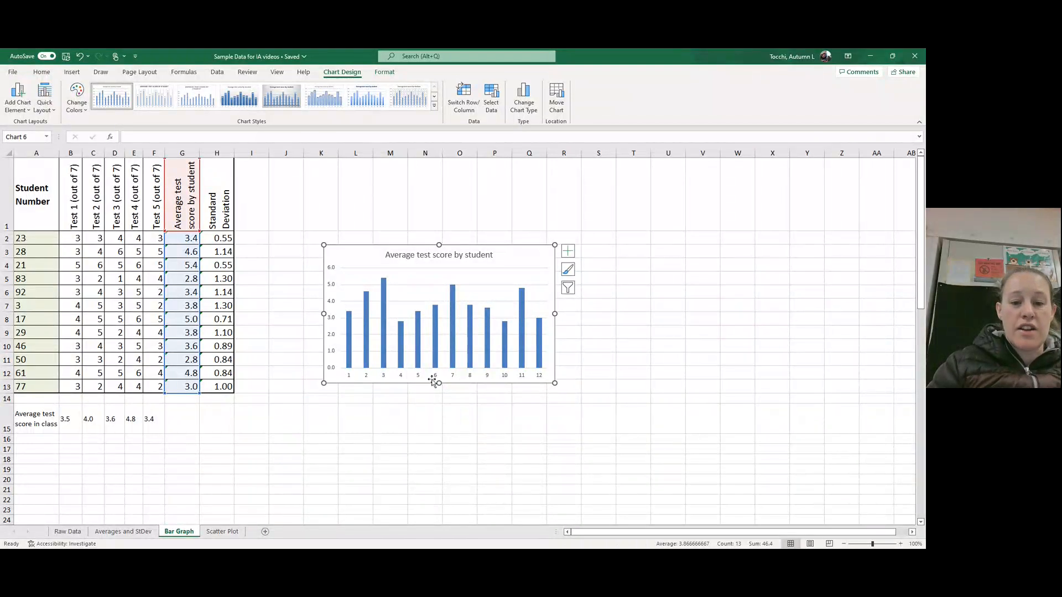
pyautogui.rightClick(528, 260)
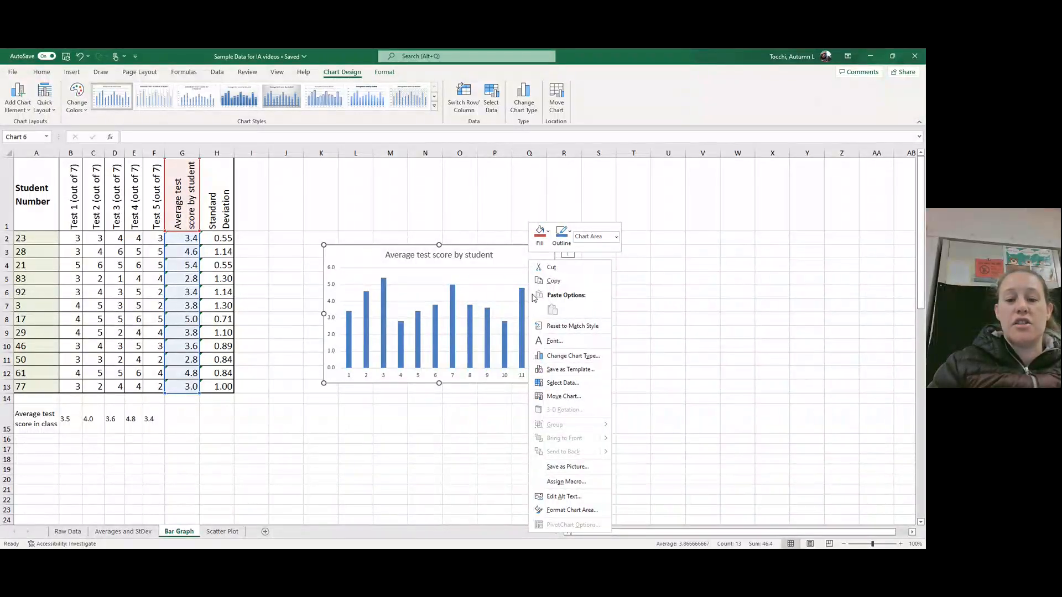
pyautogui.click(518, 260)
pyautogui.rightClick(518, 260)
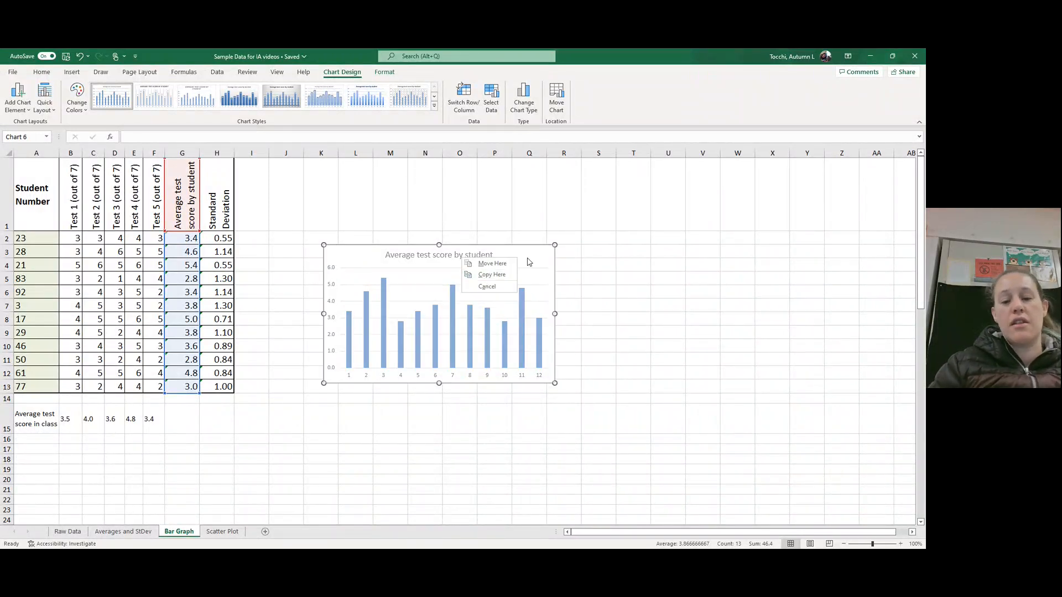
pyautogui.click(529, 253)
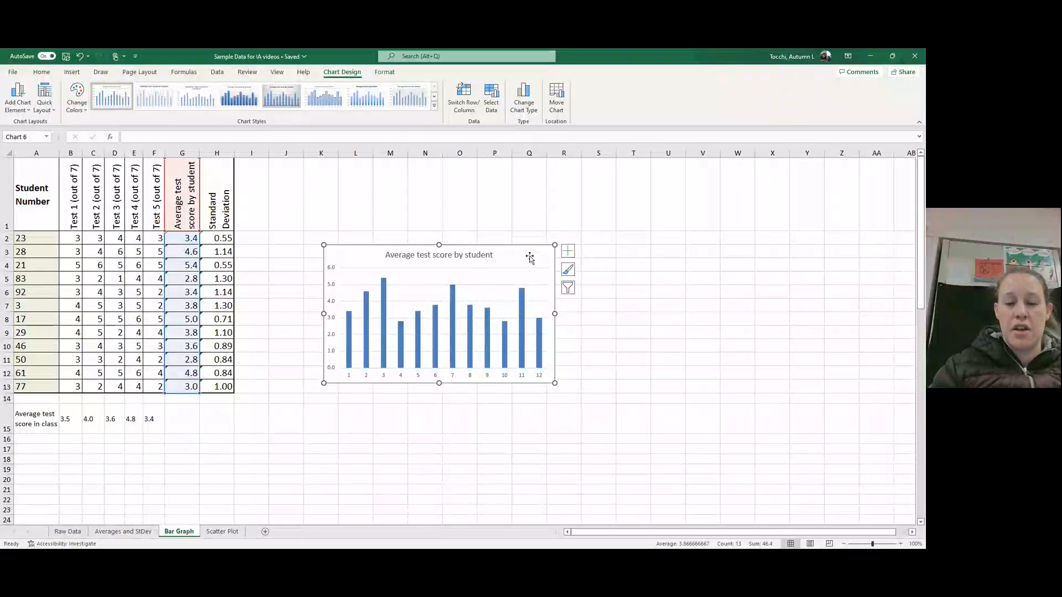
# Use the student numbers in A2:A13 as the chart's horizontal axis labels.
pyautogui.rightClick(530, 257)
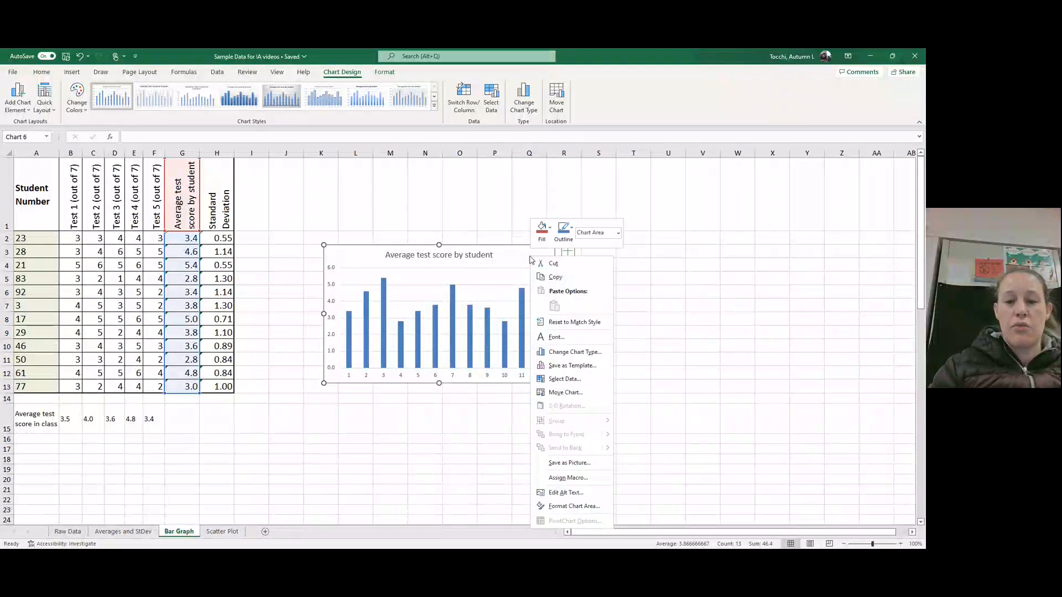
pyautogui.click(561, 380)
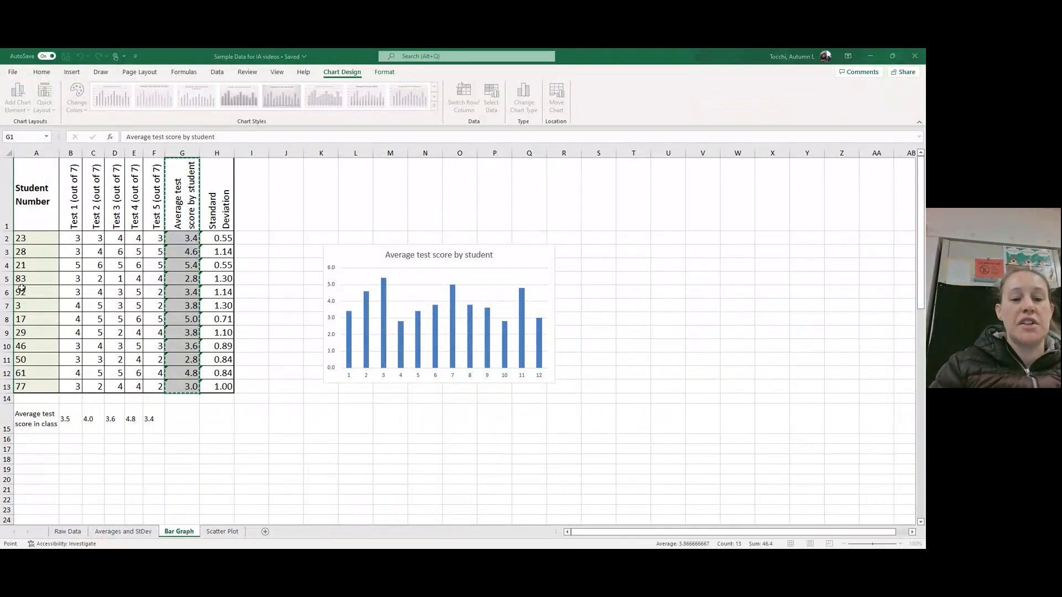
pyautogui.click(471, 217)
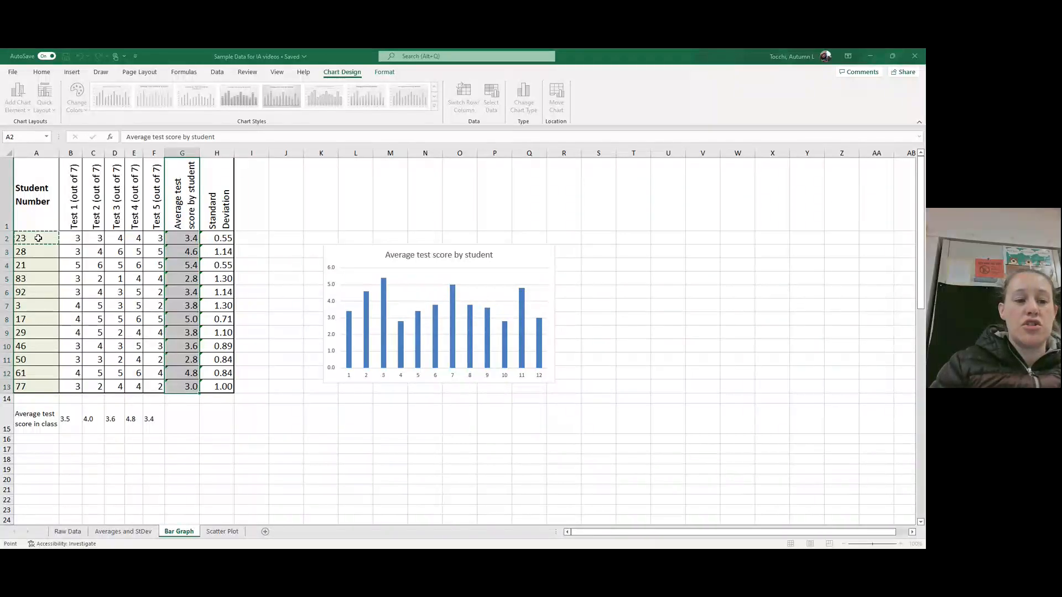
pyautogui.moveTo(38, 238); pyautogui.dragTo(36, 388)
pyautogui.press('Return')
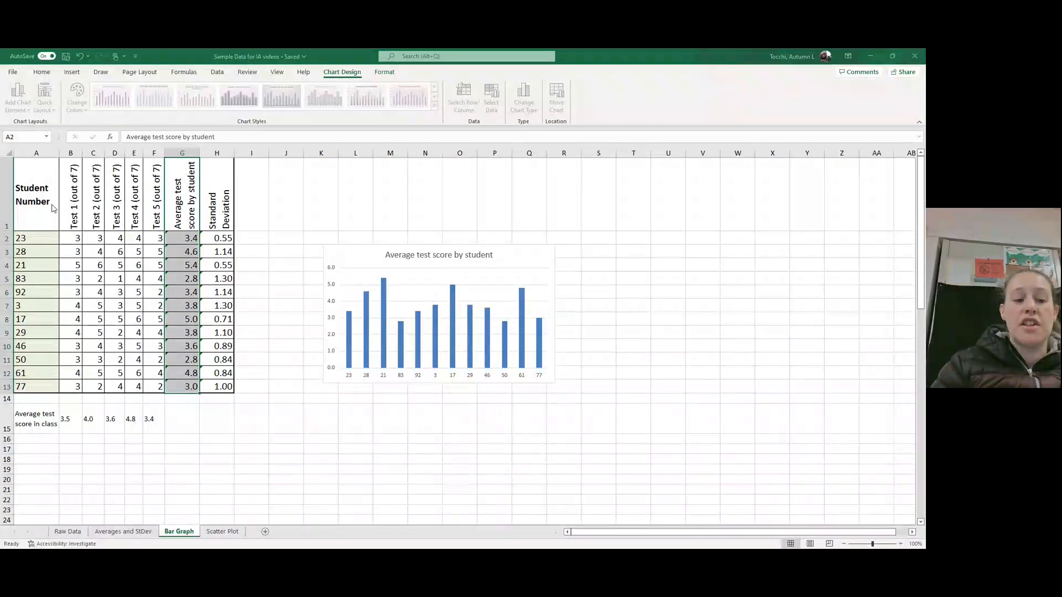
# Apply quick layout Layout 9 to the chart and enlarge it to span about columns I to S.
pyautogui.click(535, 291)
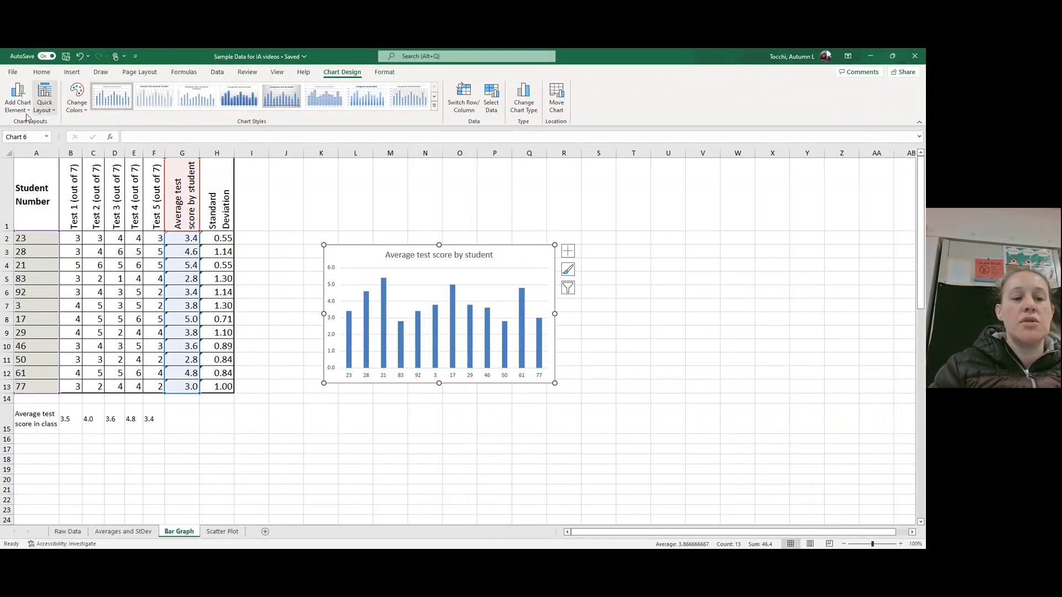
pyautogui.click(45, 106)
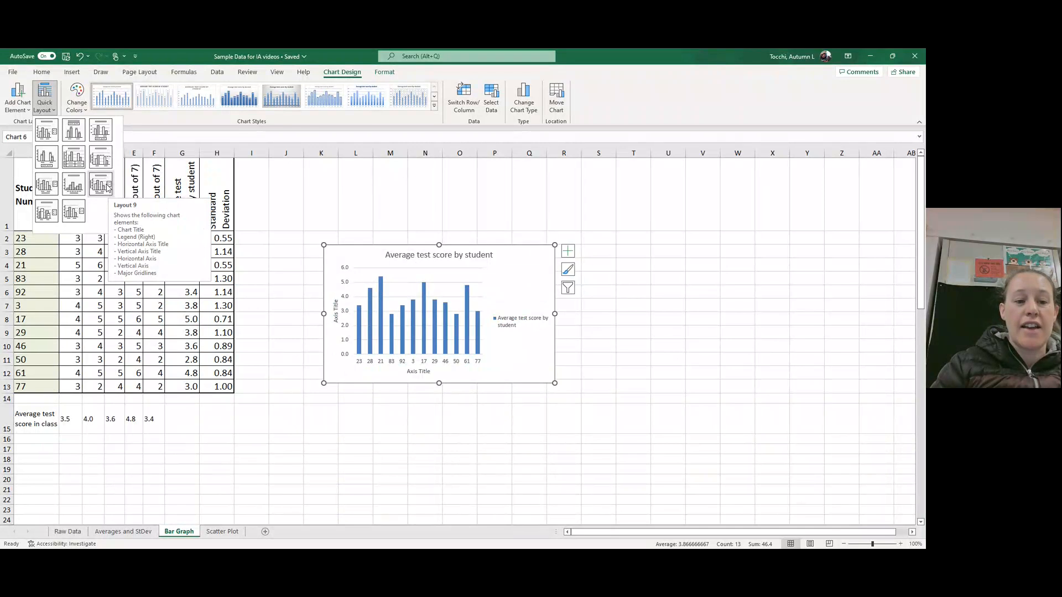
pyautogui.click(101, 187)
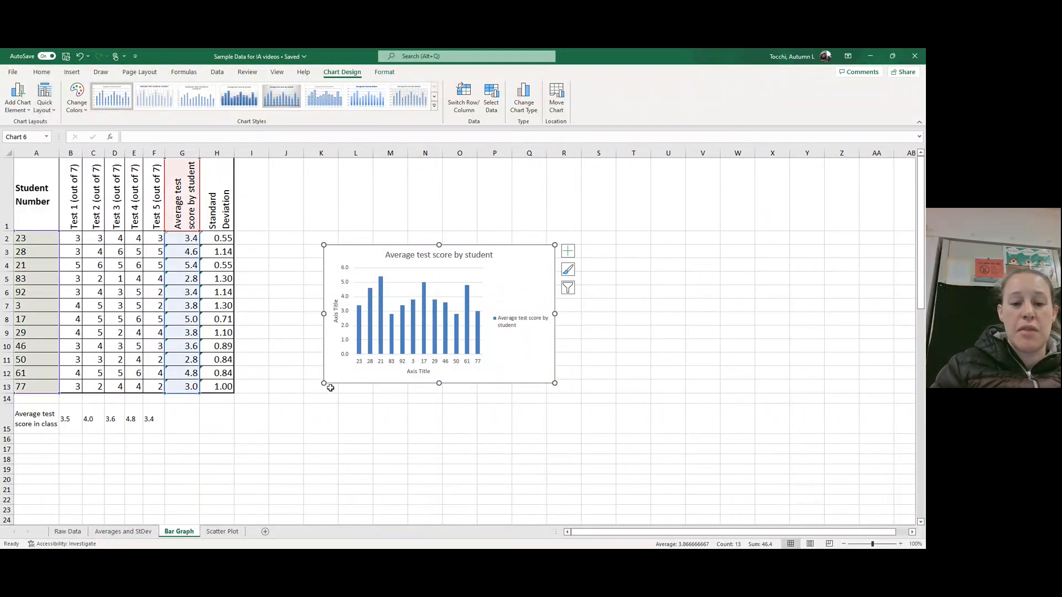
pyautogui.moveTo(324, 382); pyautogui.dragTo(252, 465)
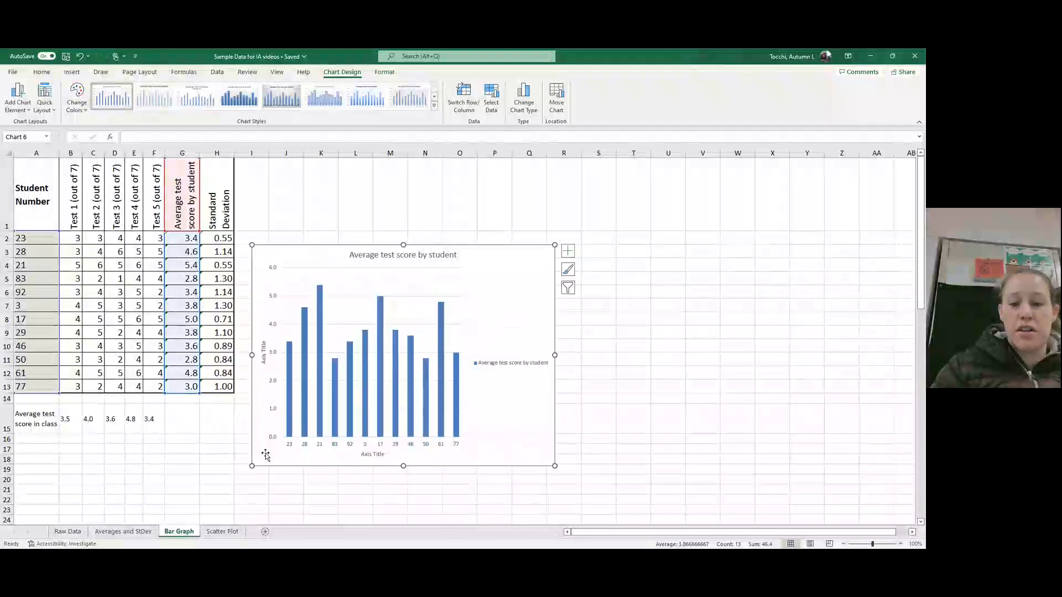
pyautogui.moveTo(555, 245); pyautogui.dragTo(634, 204)
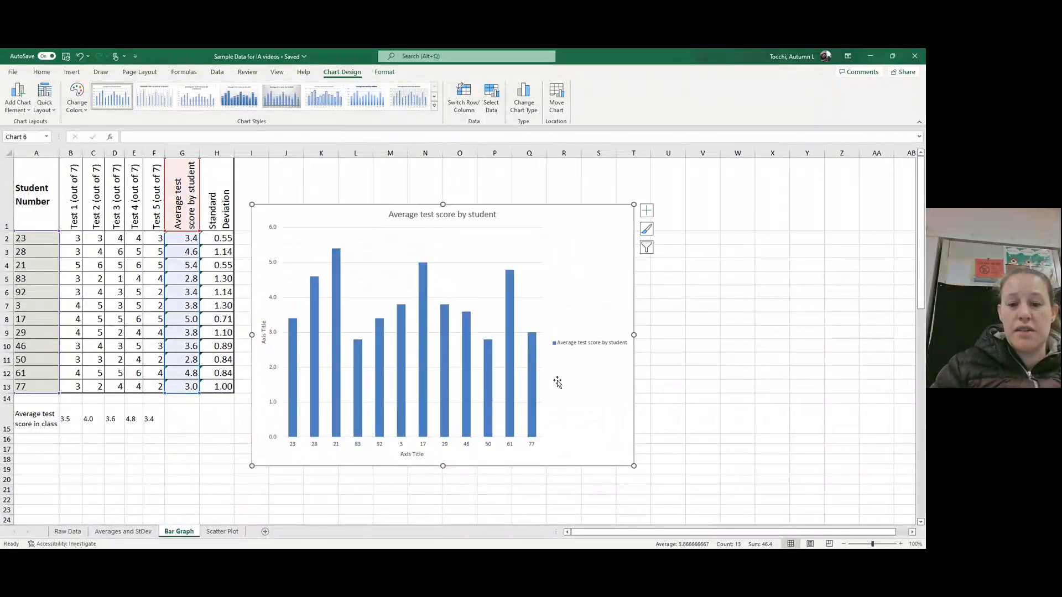
# Change the chart's horizontal axis title to "Students".
pyautogui.click(411, 454)
pyautogui.tripleClick(411, 454)
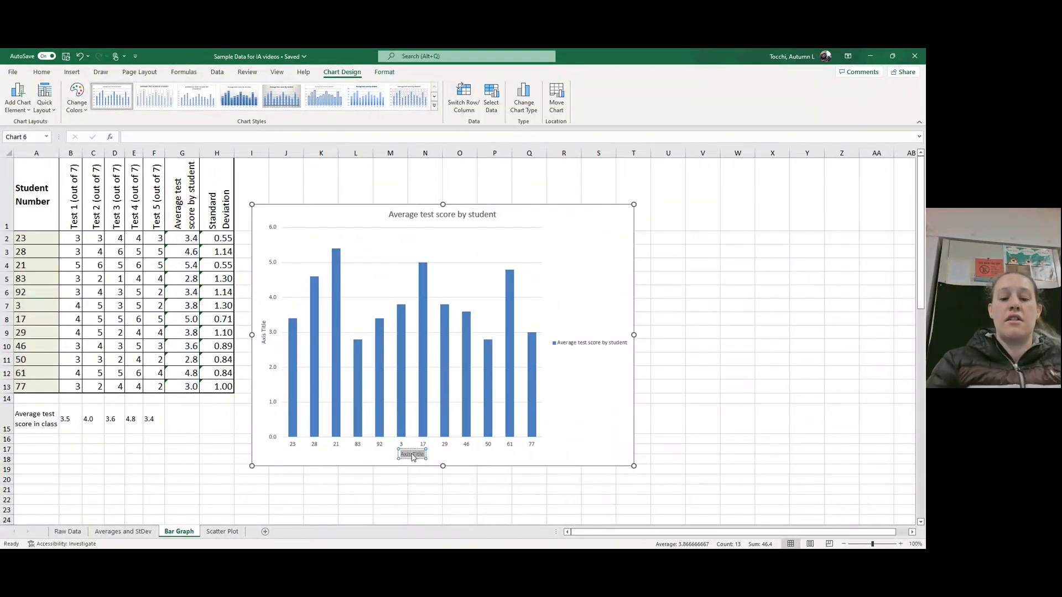
pyautogui.write('Students')
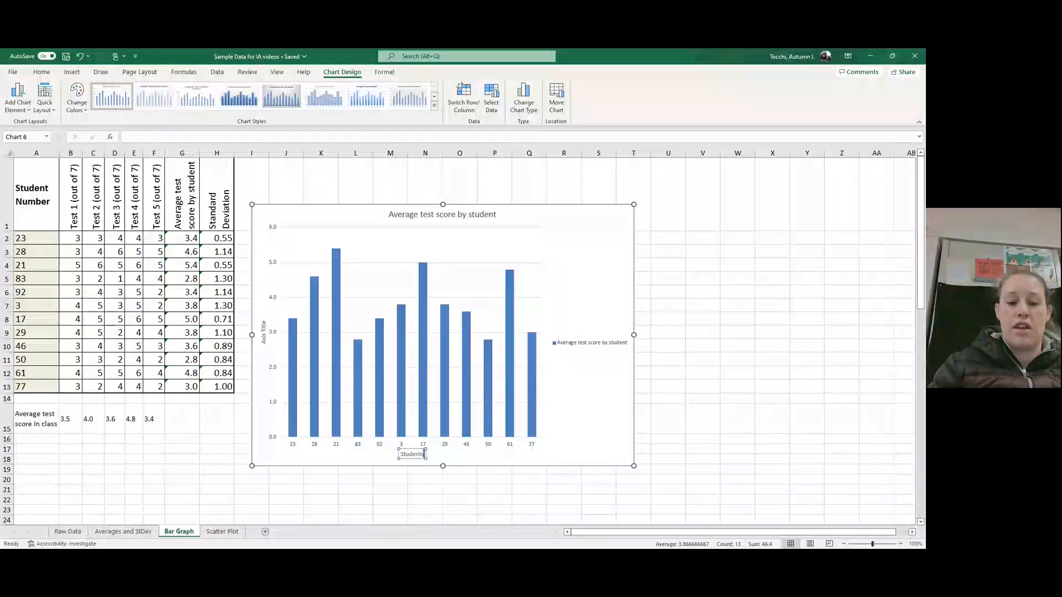
pyautogui.click(473, 457)
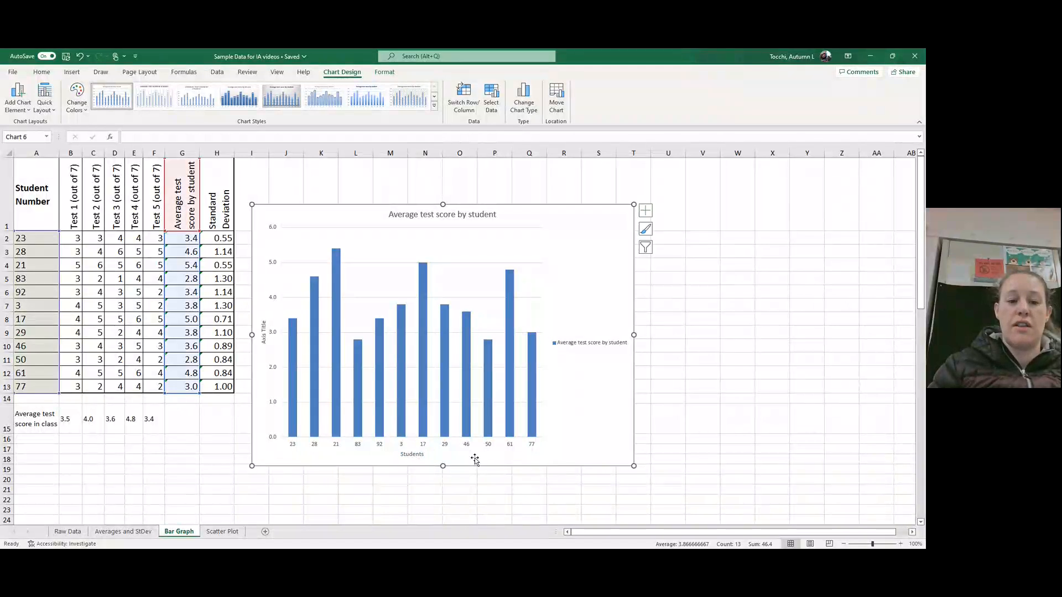
# Change the chart's vertical axis title to "Test Score (out of 7)".
pyautogui.click(263, 335)
pyautogui.doubleClick(263, 338)
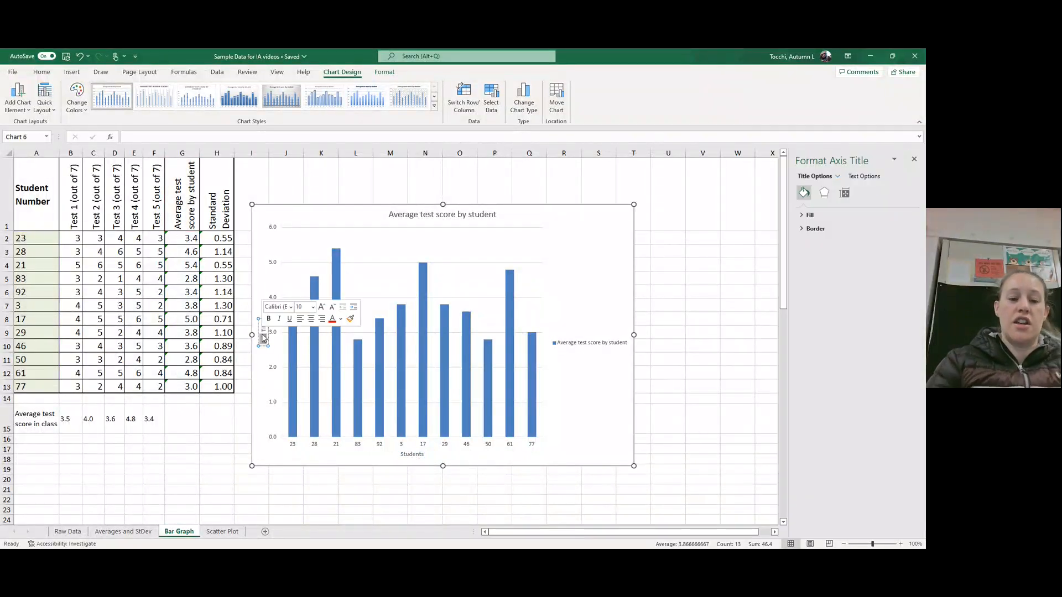
pyautogui.write('Test')
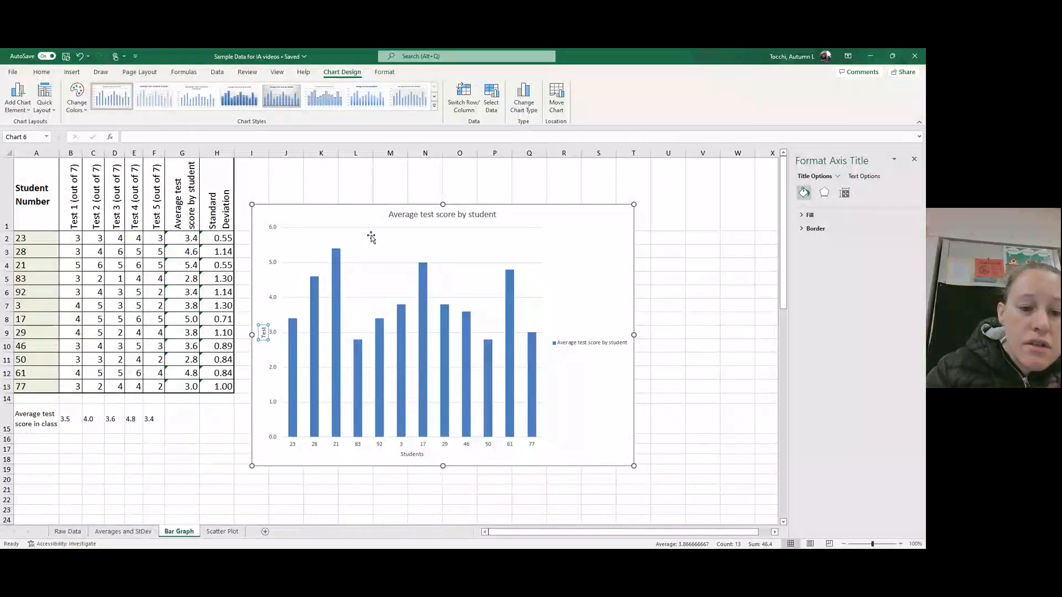
pyautogui.write(' Score')
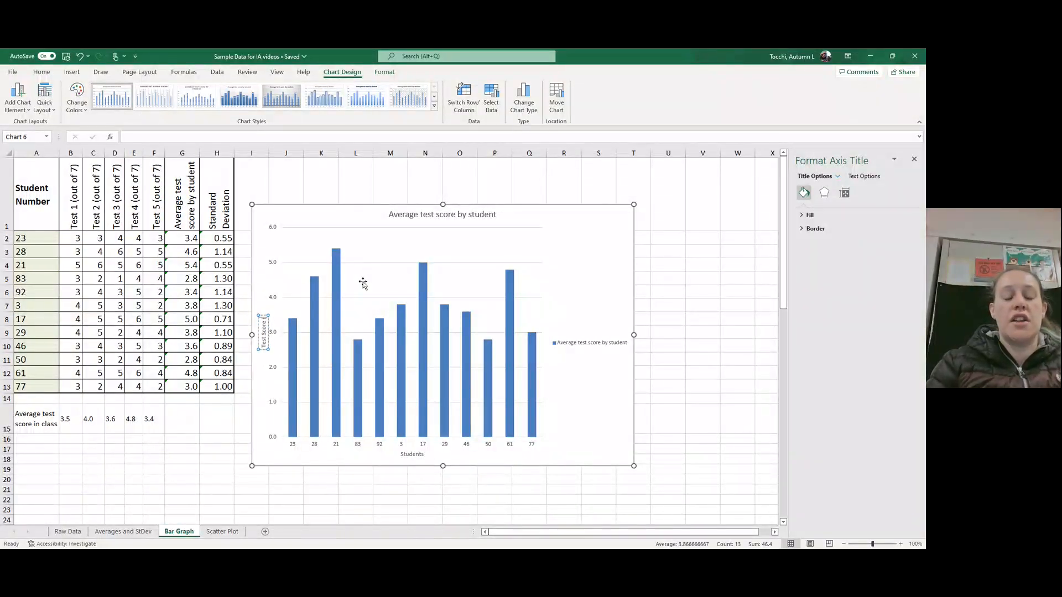
pyautogui.write(' (out of 7)')
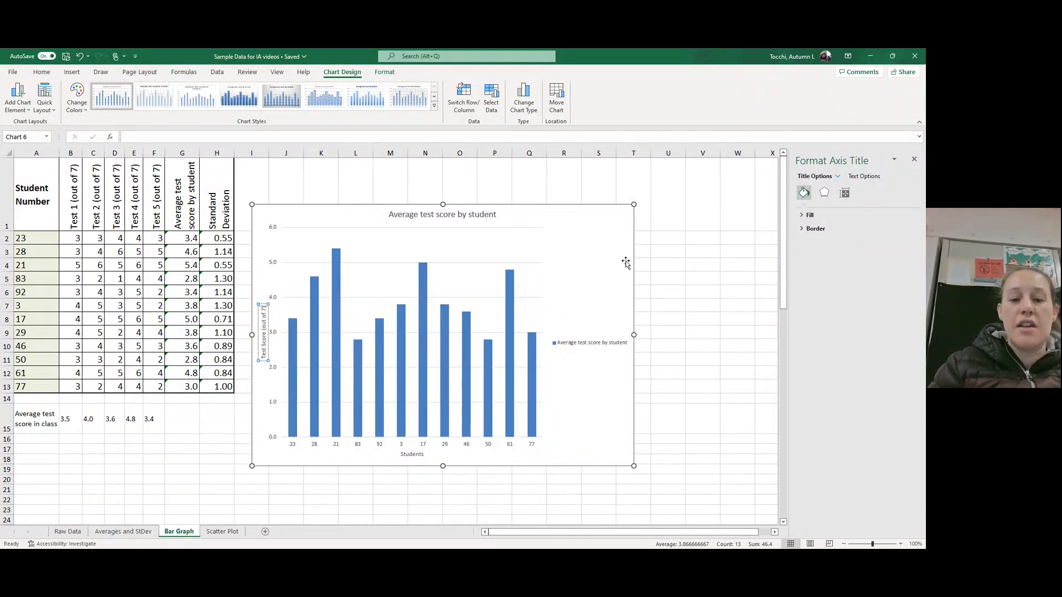
# Extend the chart title to "Average test score by student on all tests in IB Biology 2 in the 2022-2023 school year".
pyautogui.click(464, 217)
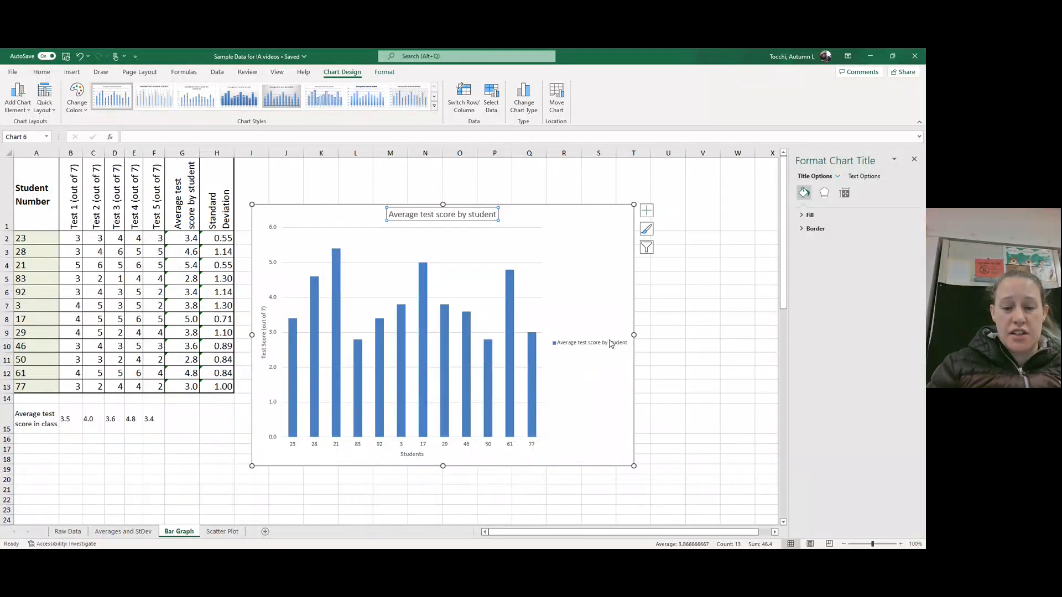
pyautogui.click(417, 217)
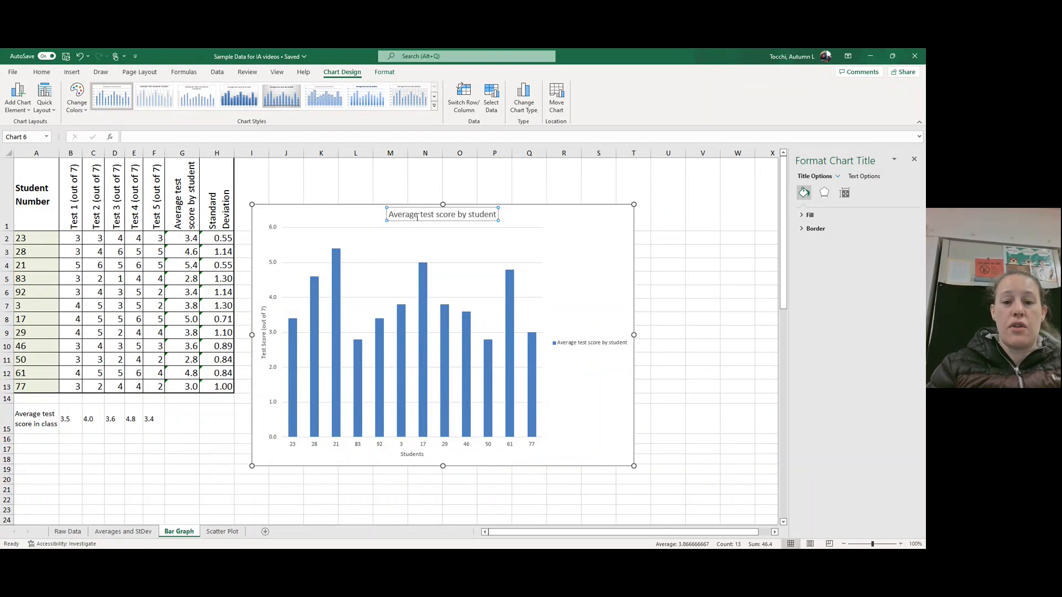
pyautogui.click(491, 214)
pyautogui.write('on')
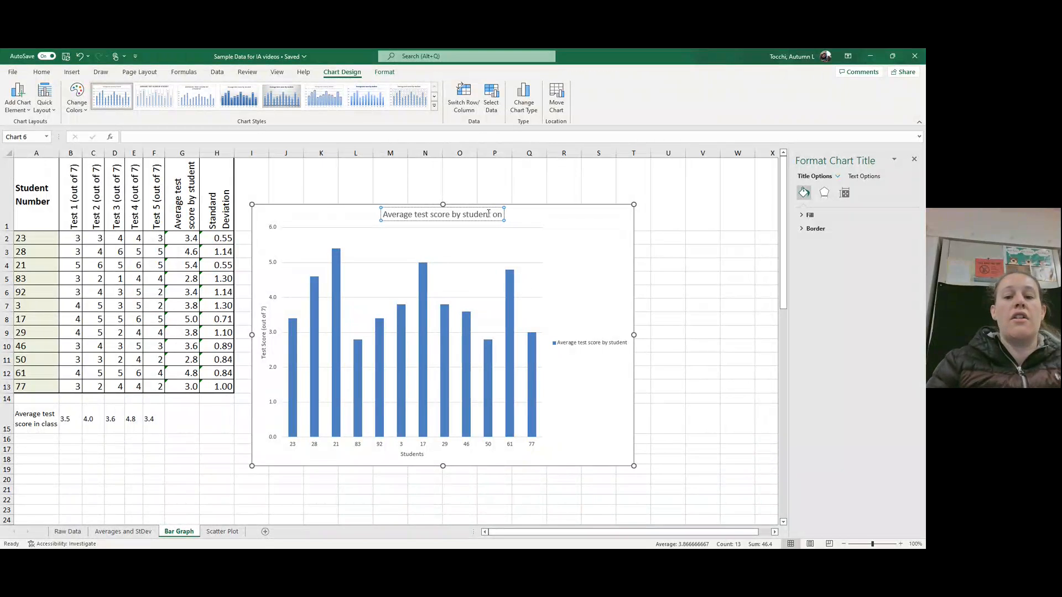
pyautogui.write(' all te')
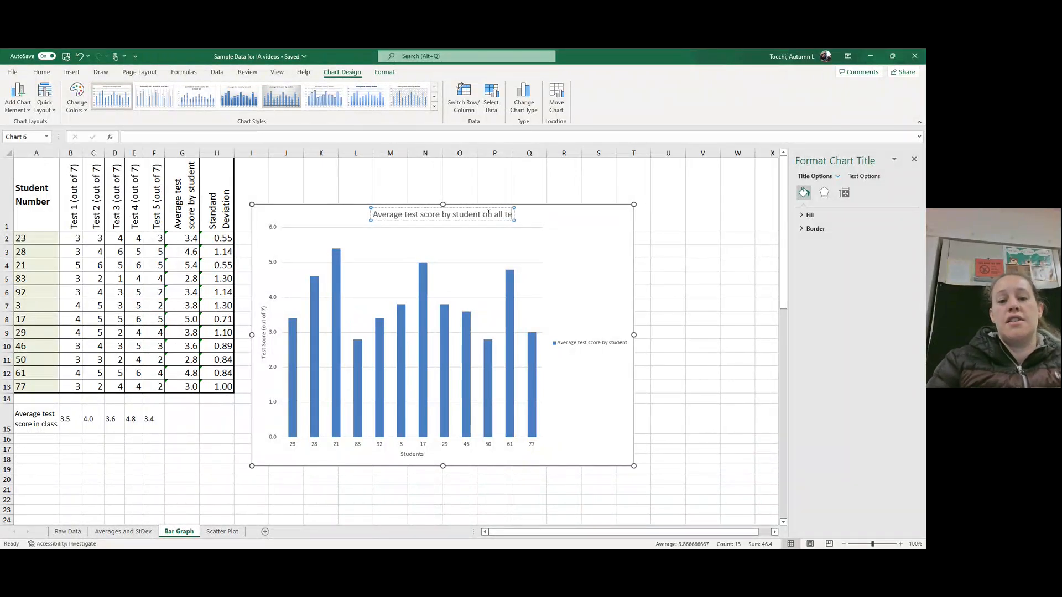
pyautogui.write('sts in IB Biol')
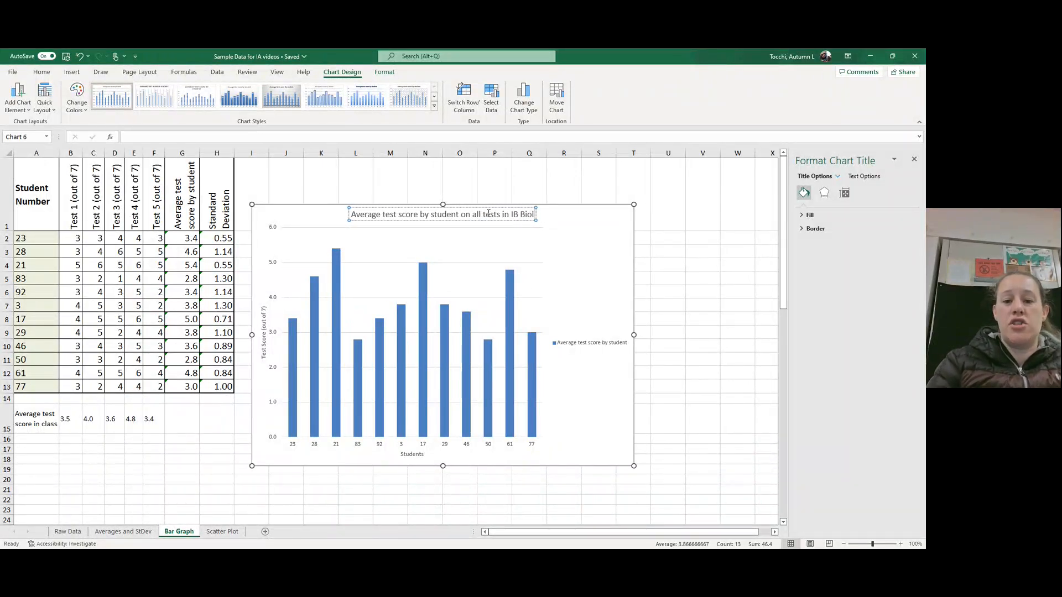
pyautogui.write('ogy 2')
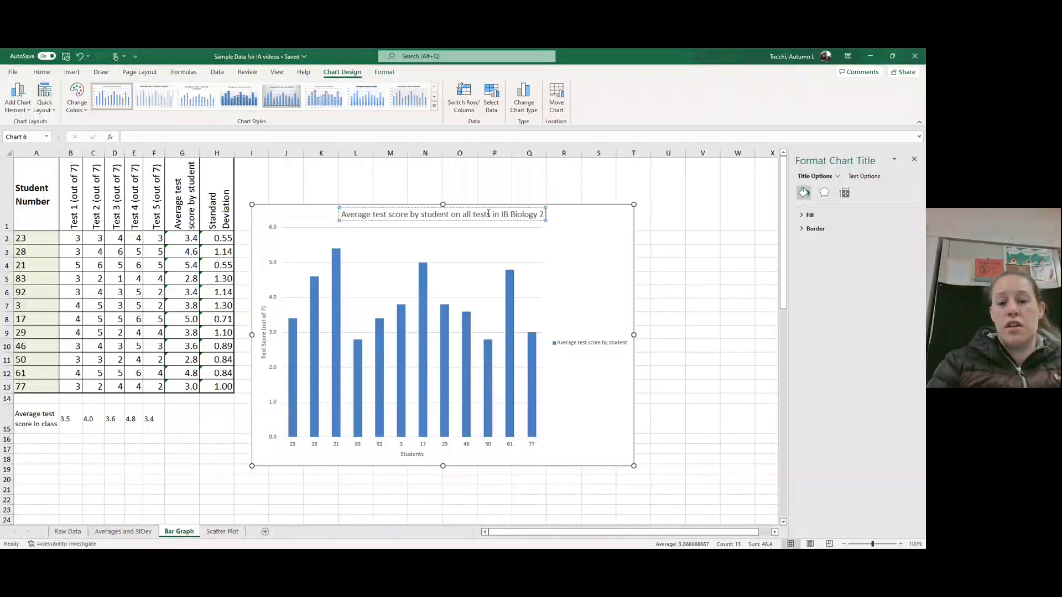
pyautogui.write(' in the 202')
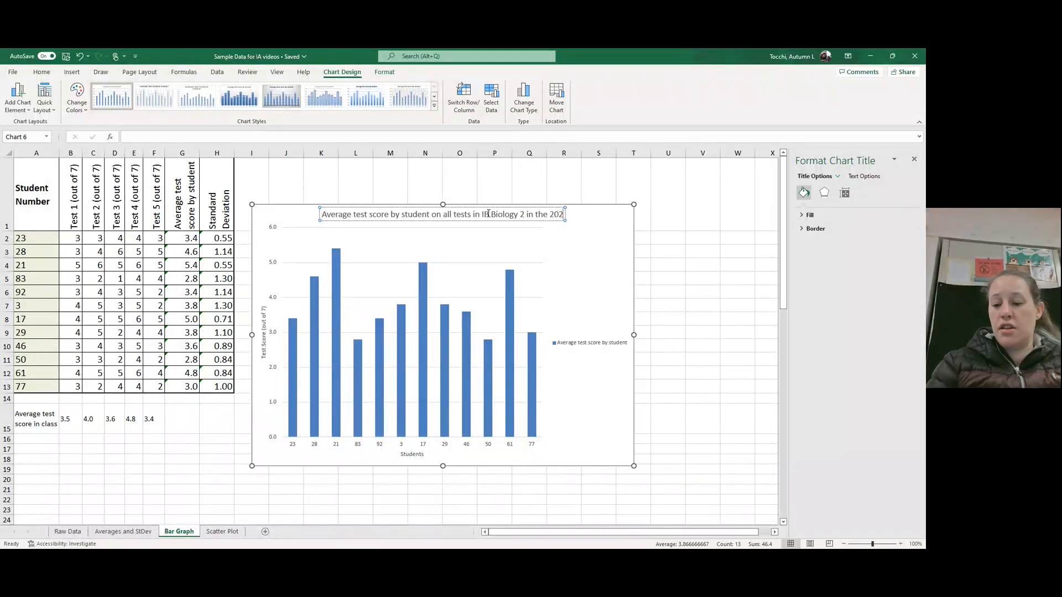
pyautogui.write('2-202')
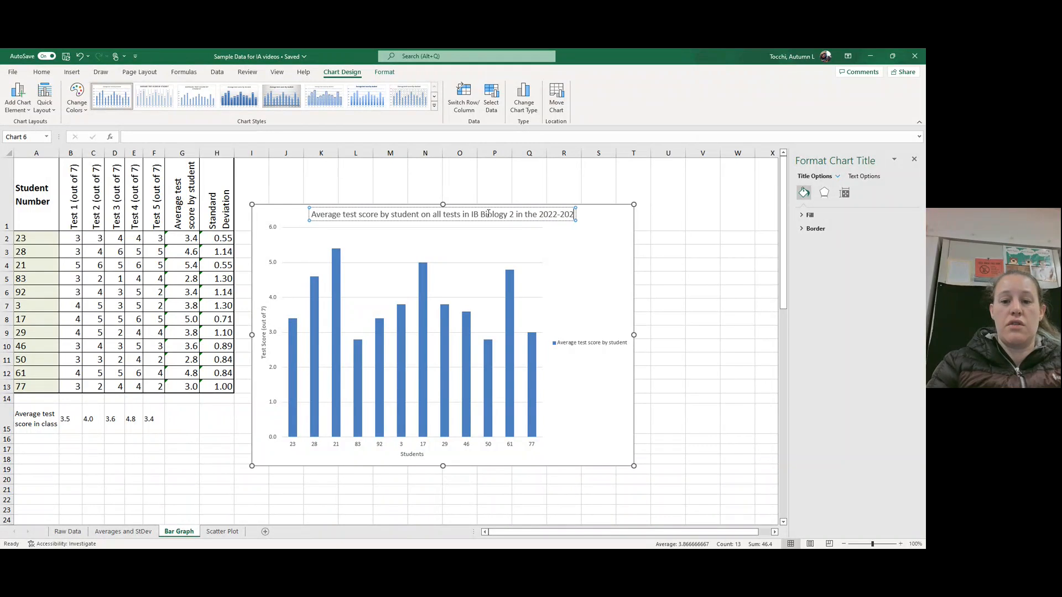
pyautogui.write('3 school year')
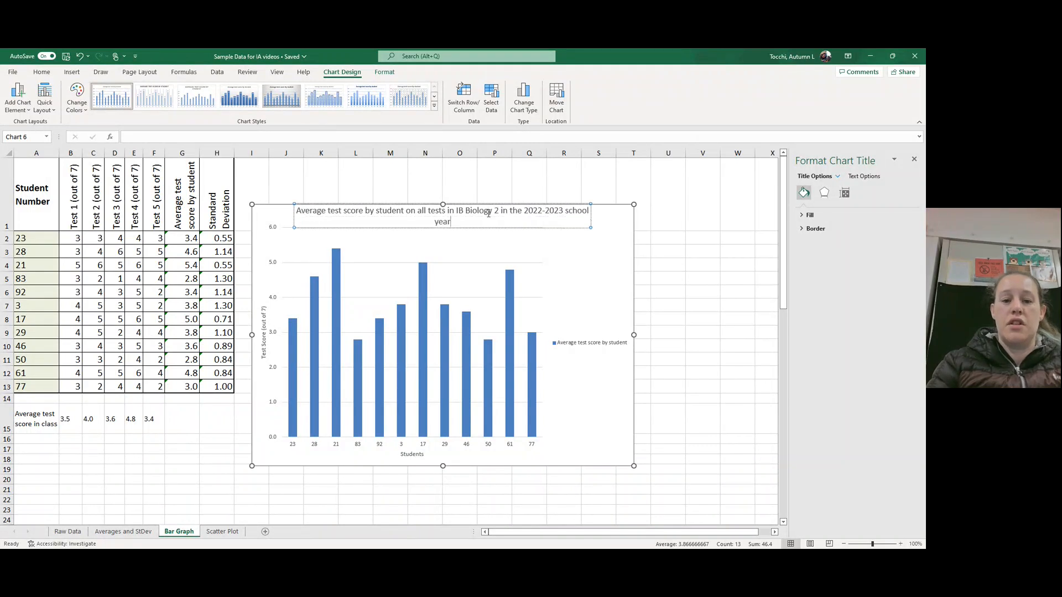
pyautogui.press('Return')
pyautogui.press('BackSpace')
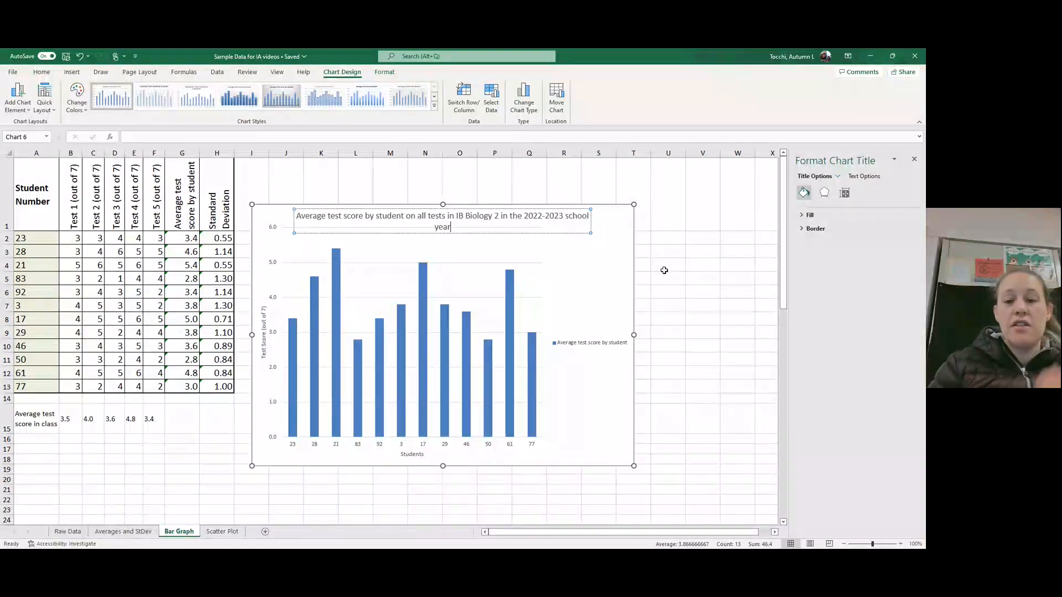
pyautogui.click(612, 280)
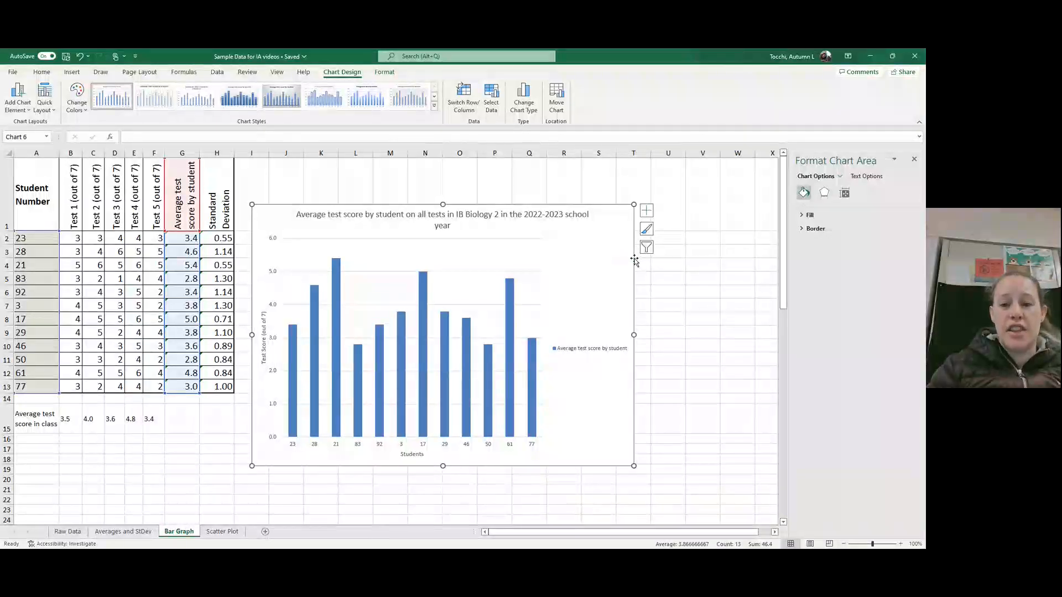
# Add error bars to the average test score columns and open their detailed formatting options.
pyautogui.click(508, 319)
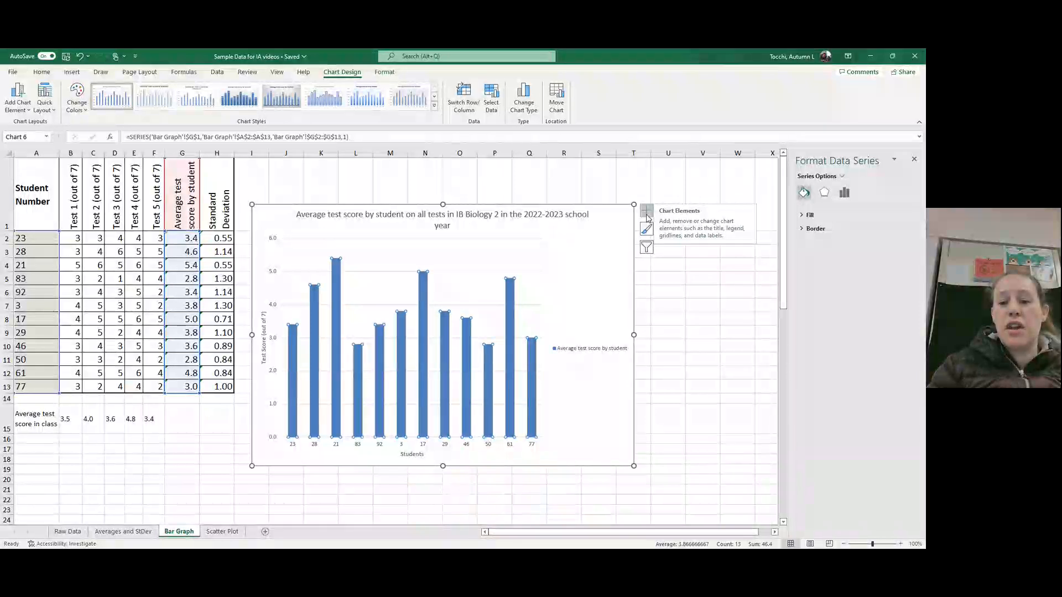
pyautogui.click(647, 213)
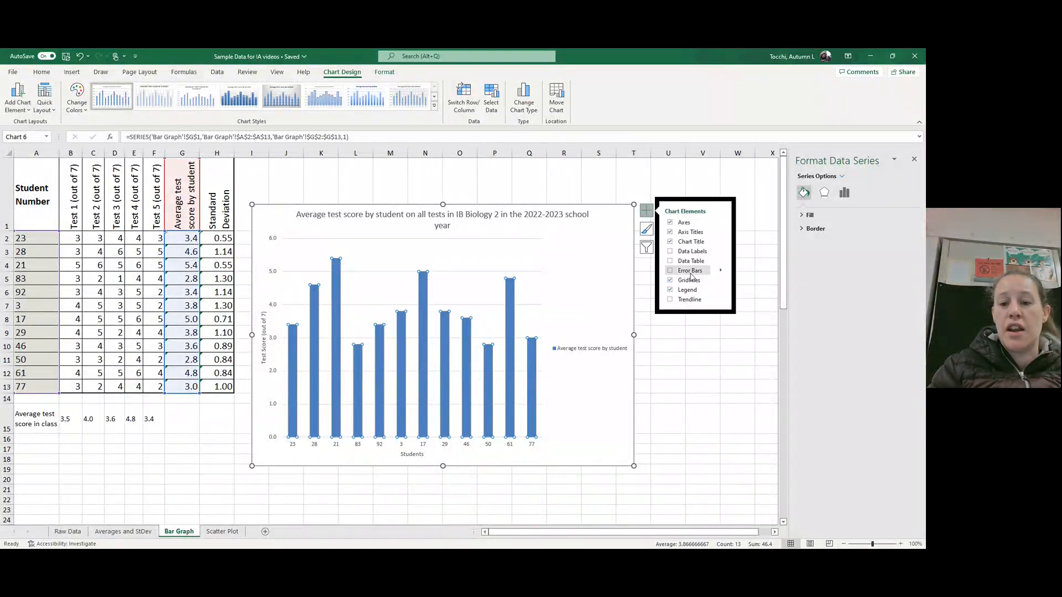
pyautogui.click(720, 271)
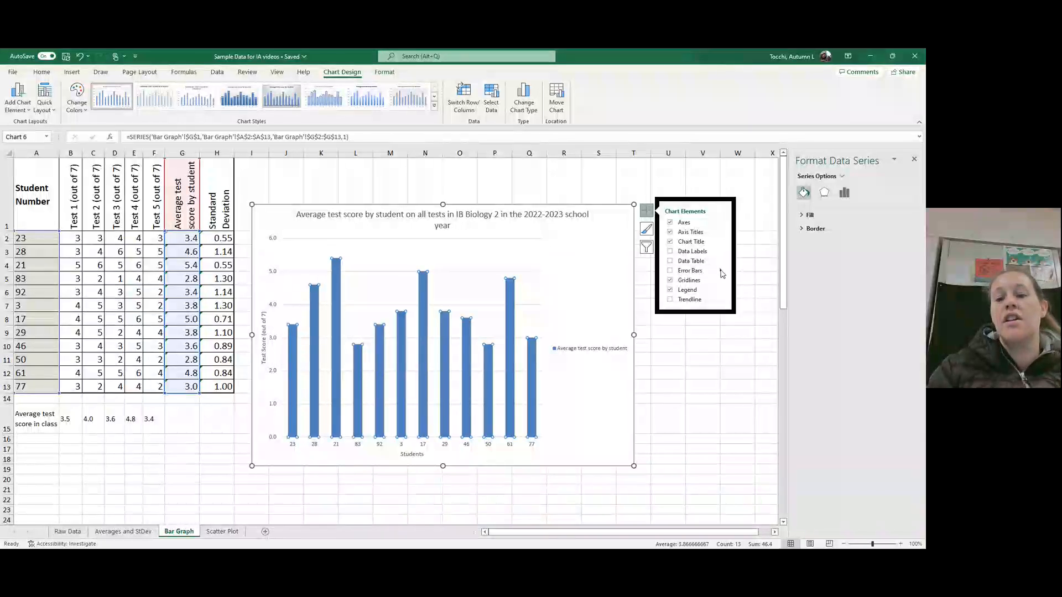
pyautogui.moveTo(721, 271)
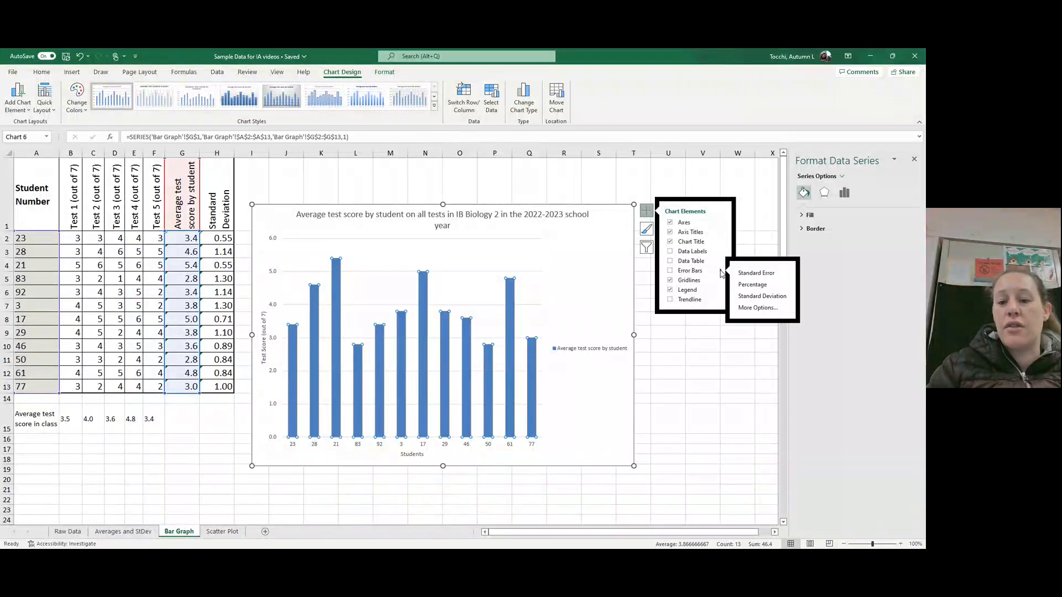
pyautogui.click(758, 308)
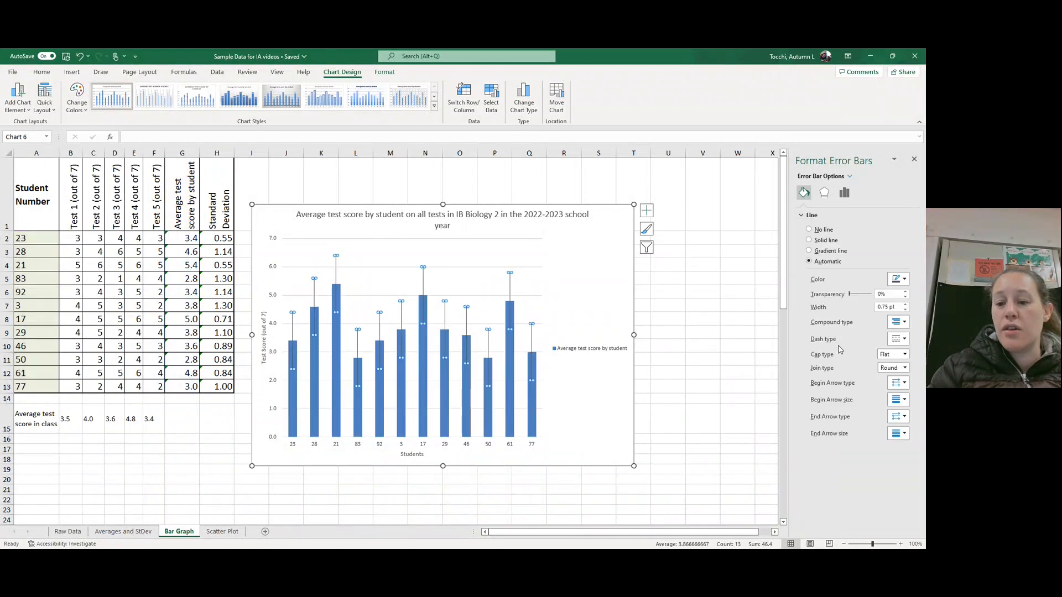
# Set the error bars to custom amounts, using the standard deviations in H2:H13 for both the positive and negative values.
pyautogui.click(844, 194)
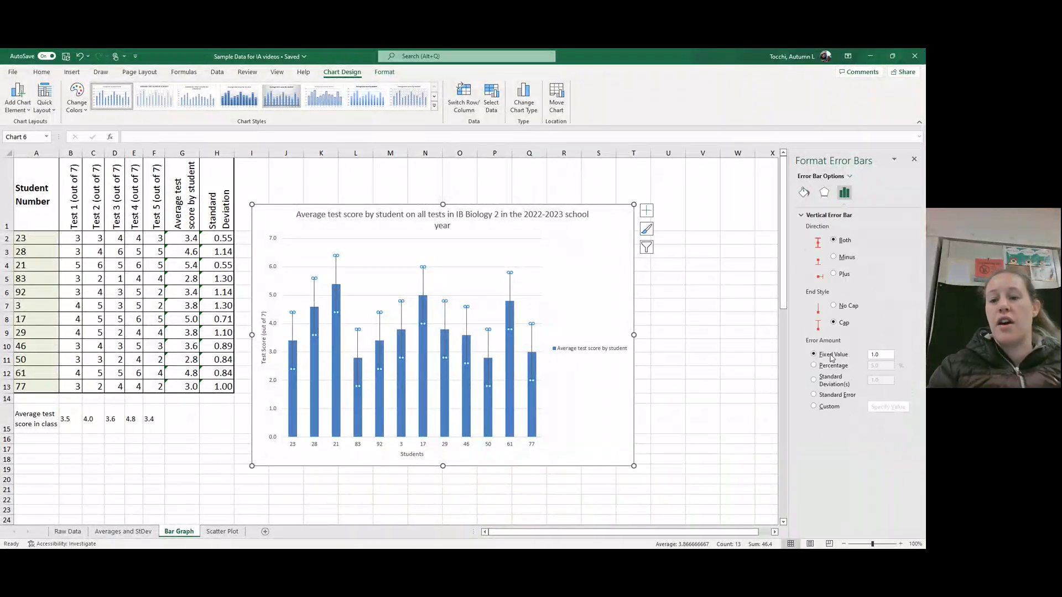
pyautogui.click(804, 192)
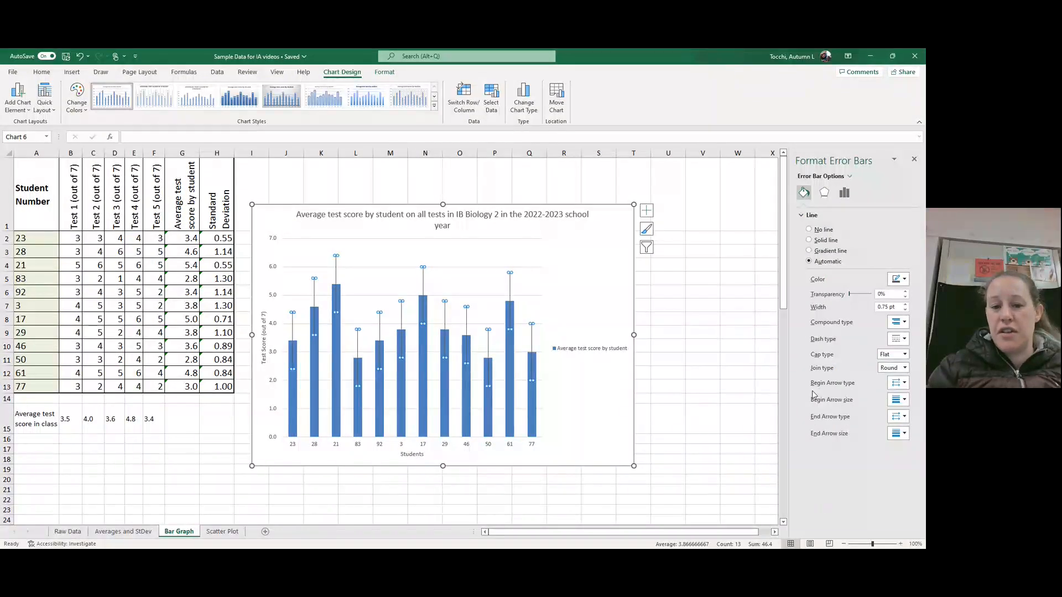
pyautogui.click(844, 193)
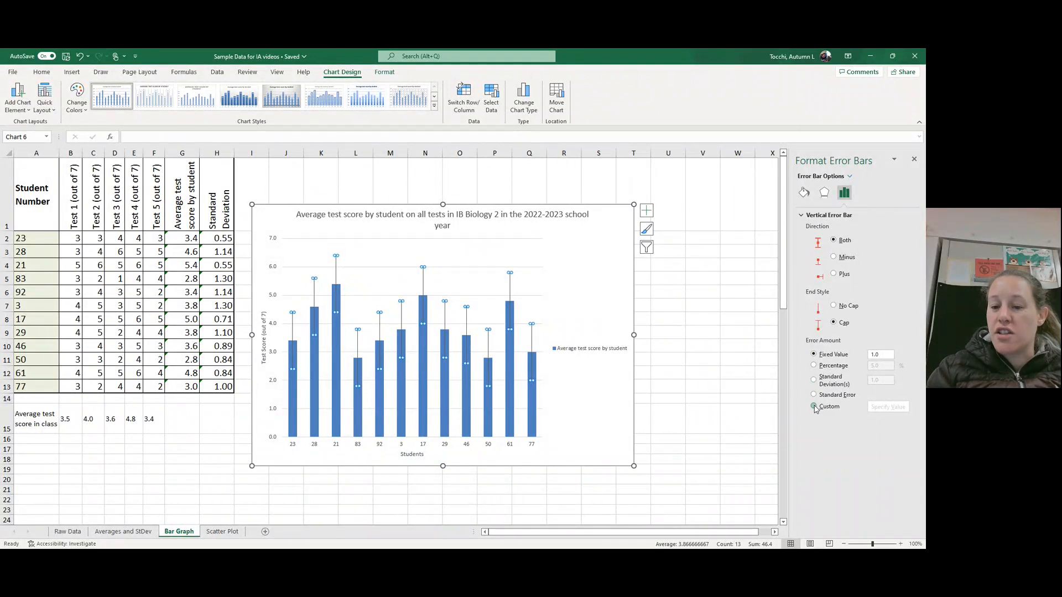
pyautogui.click(814, 407)
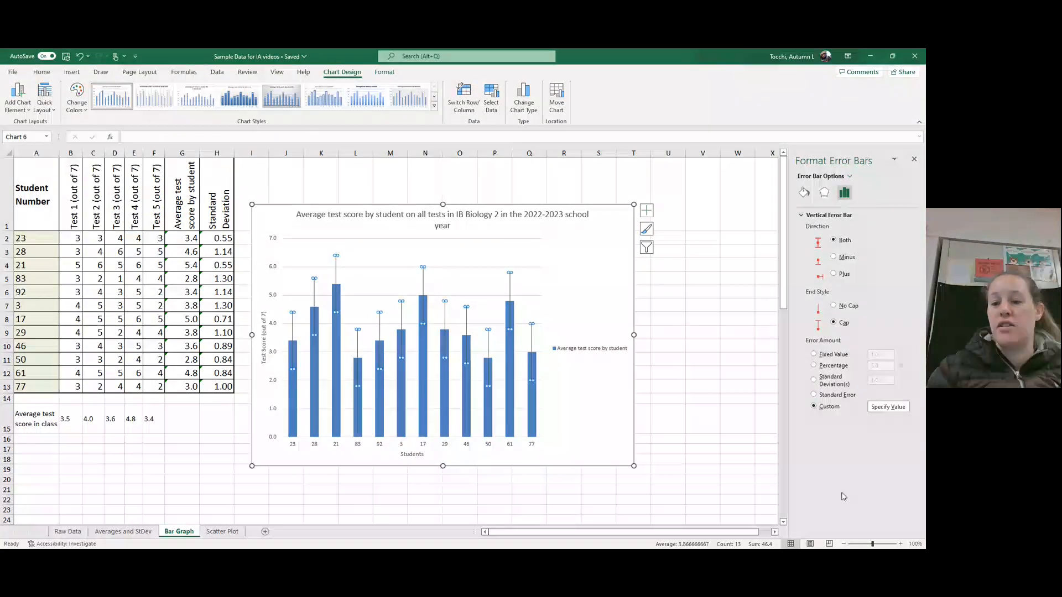
pyautogui.click(887, 409)
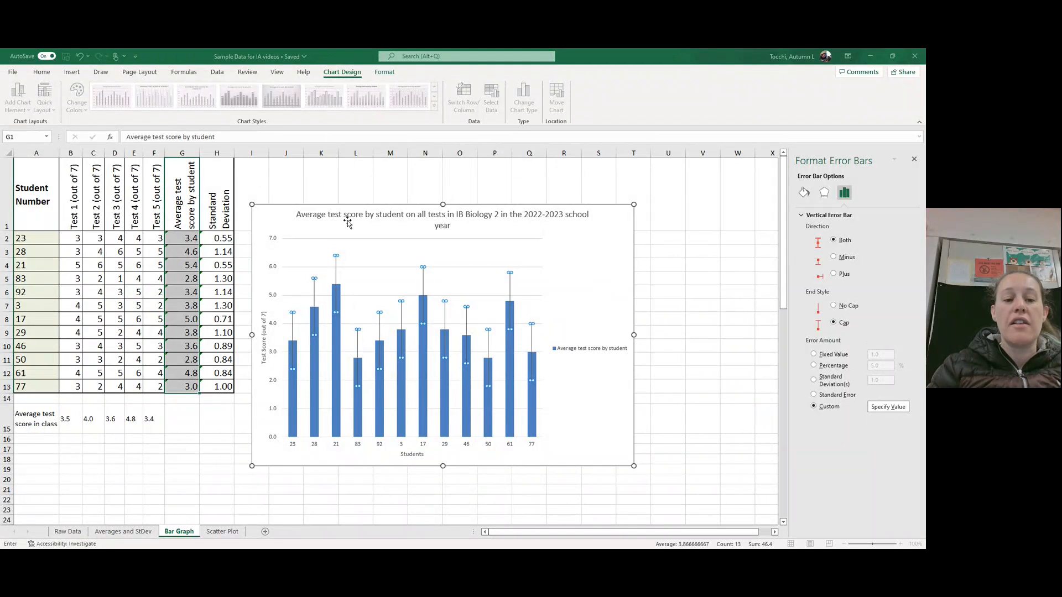
pyautogui.moveTo(224, 239); pyautogui.dragTo(217, 387)
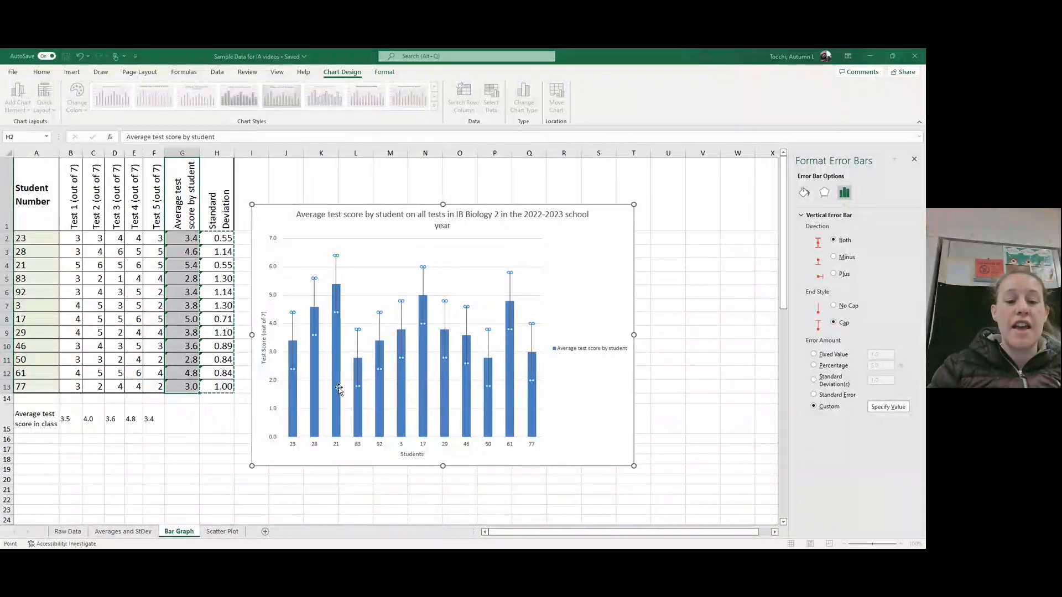
pyautogui.click(441, 231)
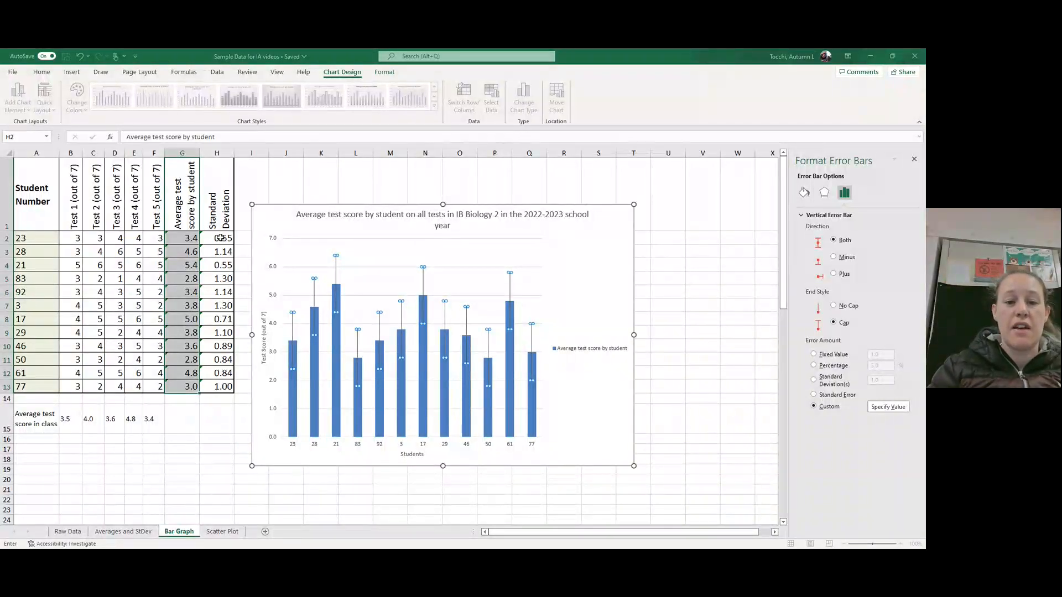
pyautogui.moveTo(215, 238); pyautogui.dragTo(216, 383)
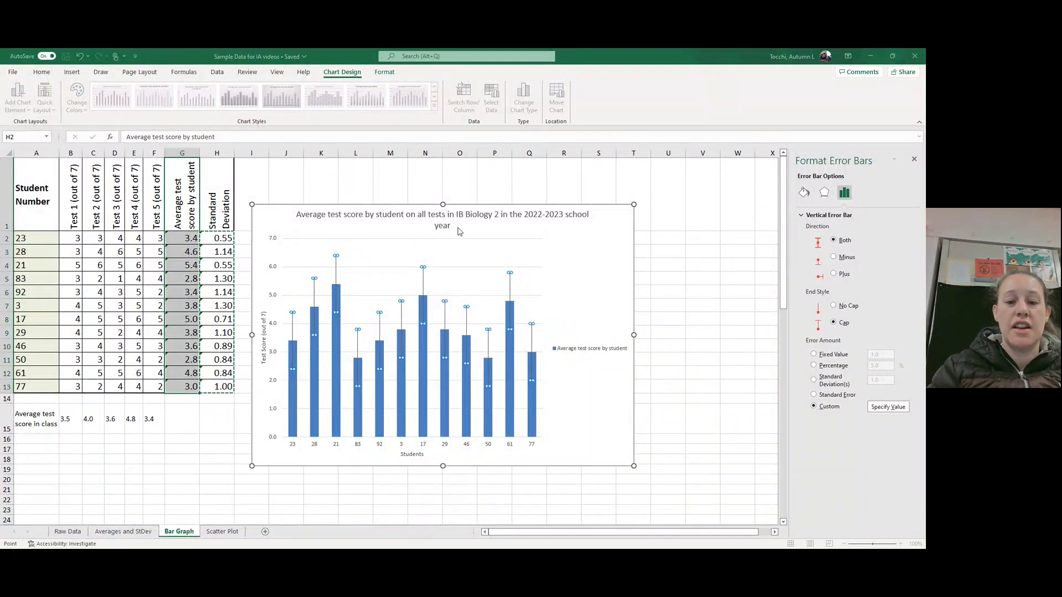
pyautogui.click(453, 246)
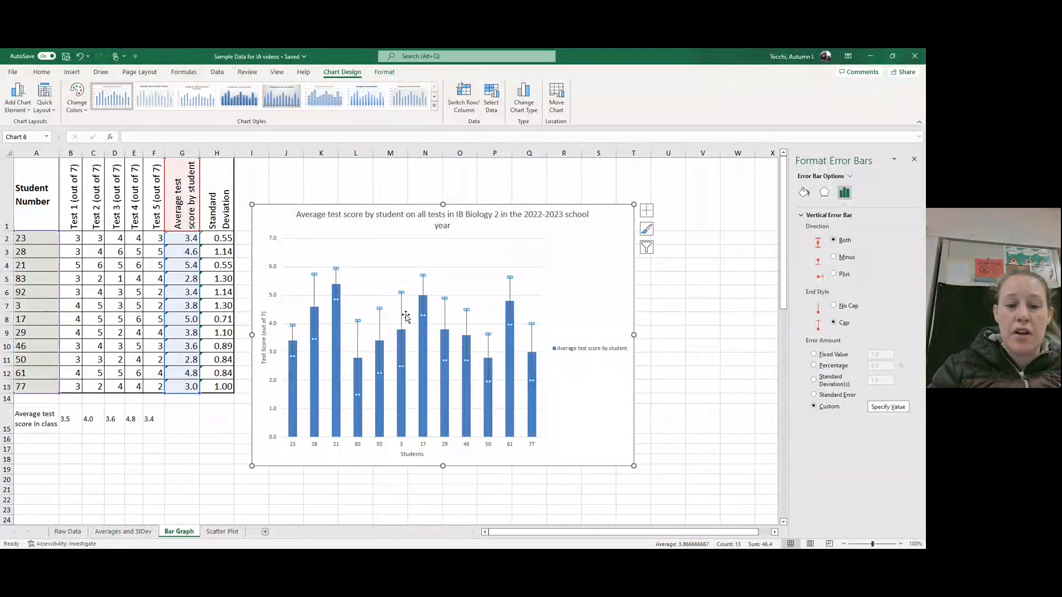
pyautogui.click(612, 392)
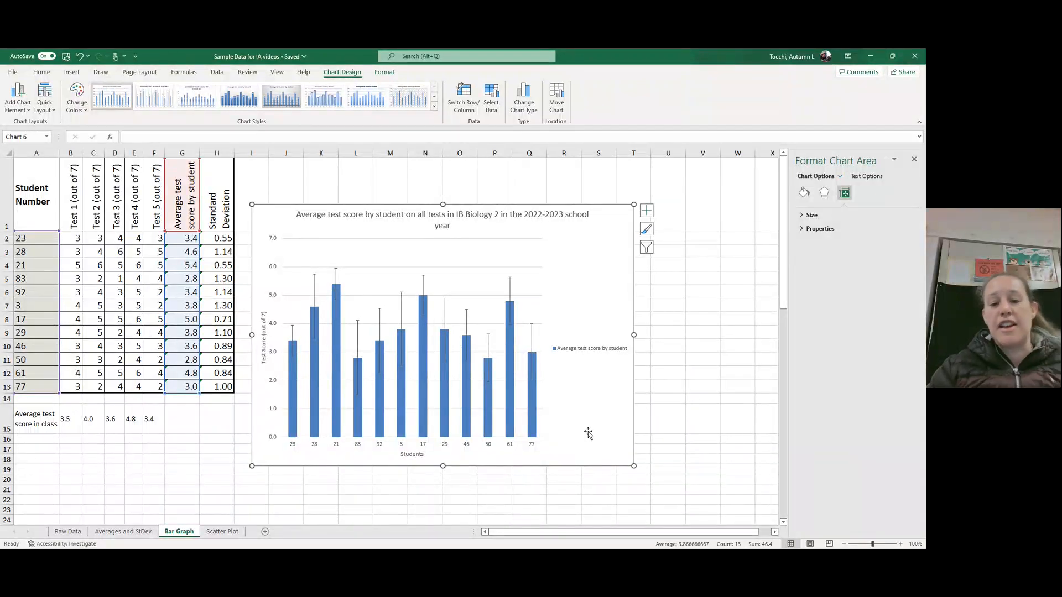
# Close the chart formatting options and move the chart away from the data table so it starts at about column Y.
pyautogui.moveTo(574, 308); pyautogui.dragTo(629, 282)
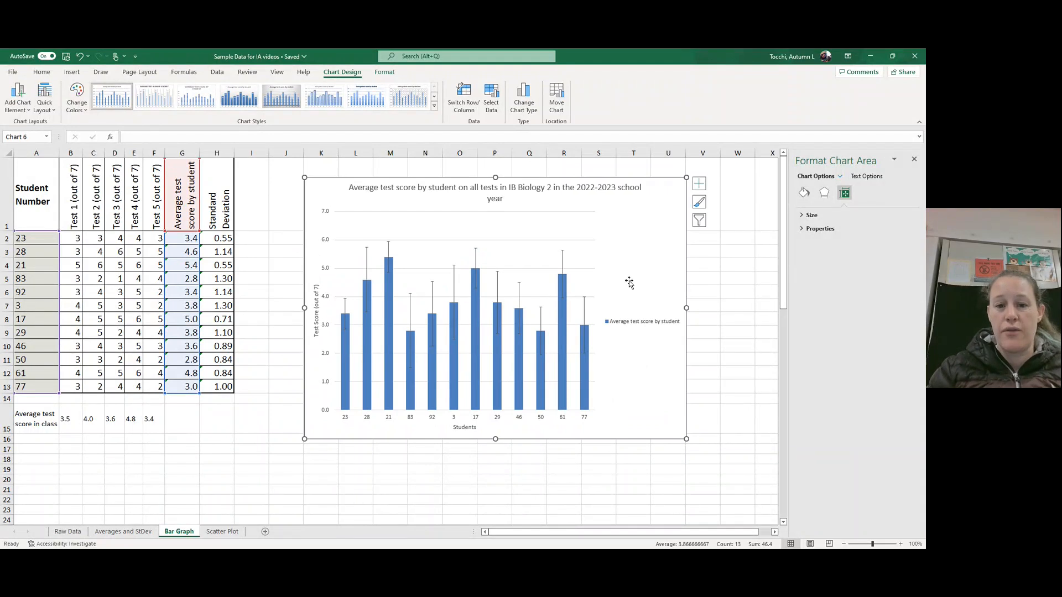
pyautogui.moveTo(609, 237); pyautogui.dragTo(635, 239)
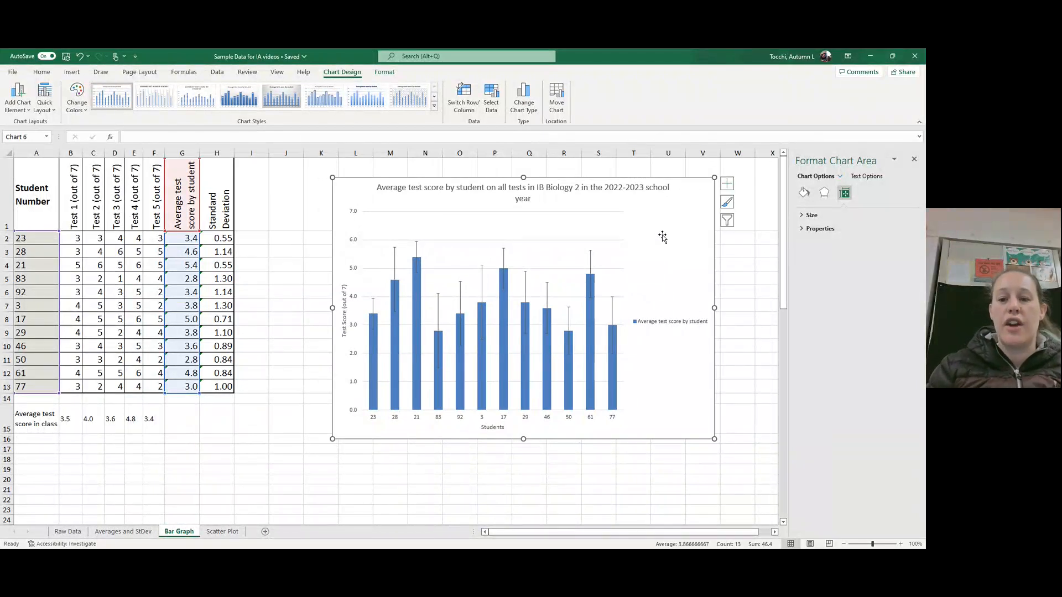
pyautogui.click(915, 159)
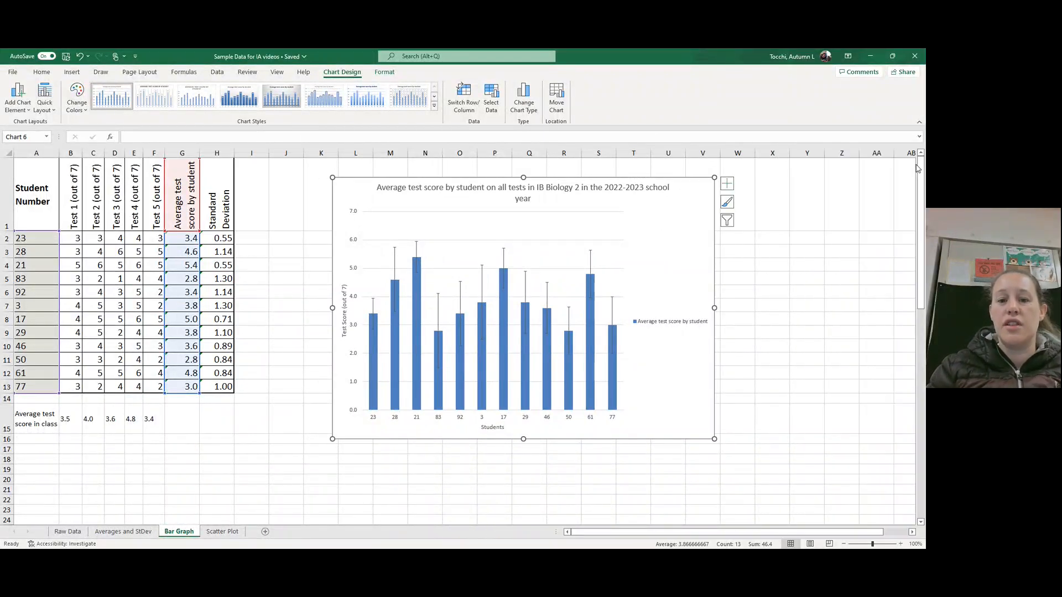
pyautogui.moveTo(685, 240); pyautogui.dragTo(925, 235)
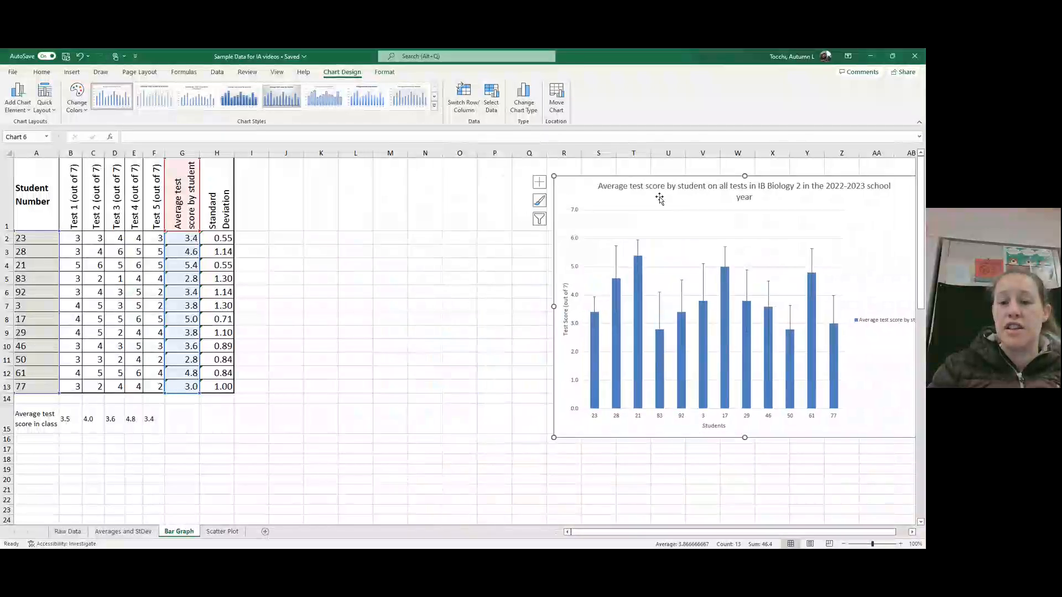
pyautogui.moveTo(572, 183); pyautogui.dragTo(831, 185)
pyautogui.click(494, 373)
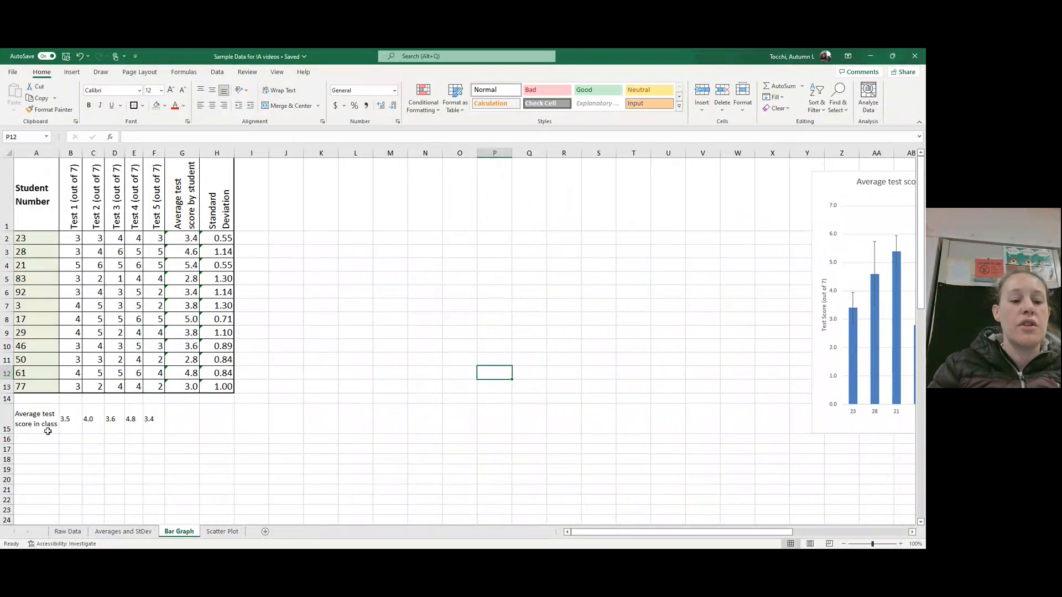
# Label cell A16 "standard deviation" beneath the class average row label.
pyautogui.click(43, 441)
pyautogui.write('sta')
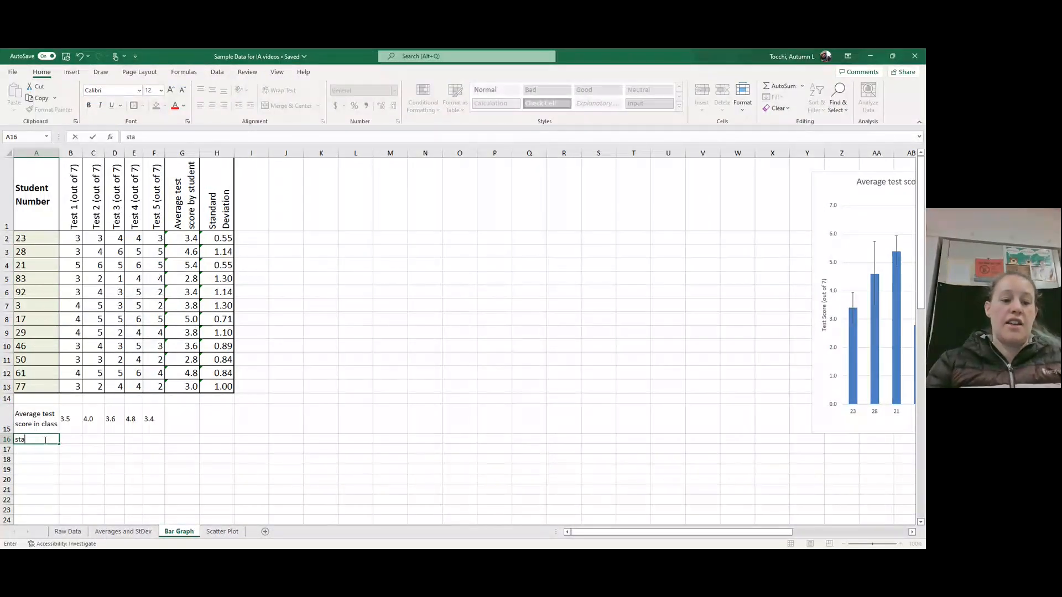
pyautogui.write('ndard dev')
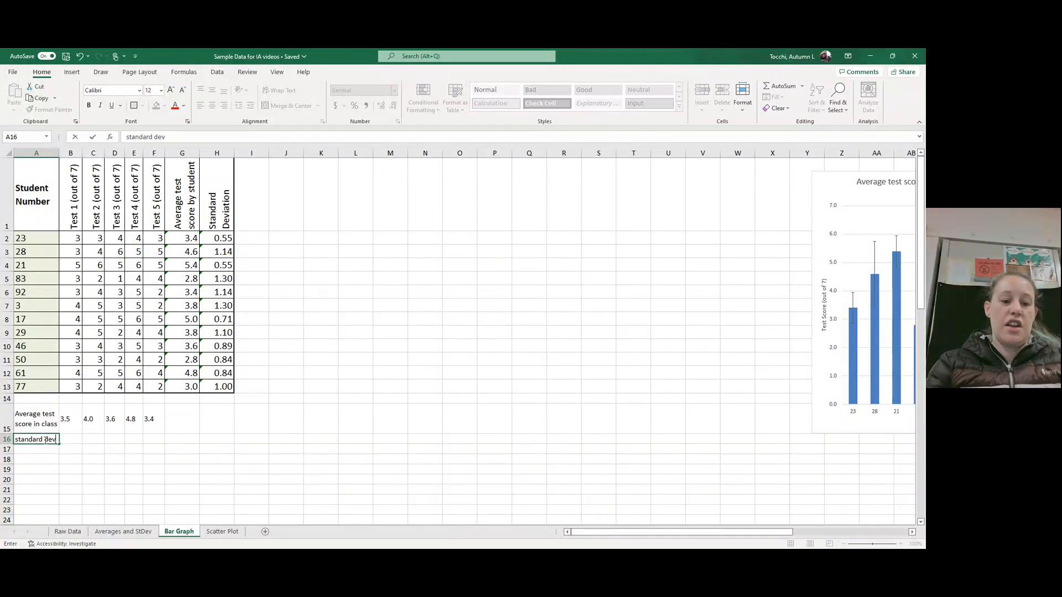
pyautogui.write('iation')
pyautogui.press('Return')
# Calculate the standard deviation of B2:B13 in B16 with STDEV and fill the formula across to F16.
pyautogui.click(74, 436)
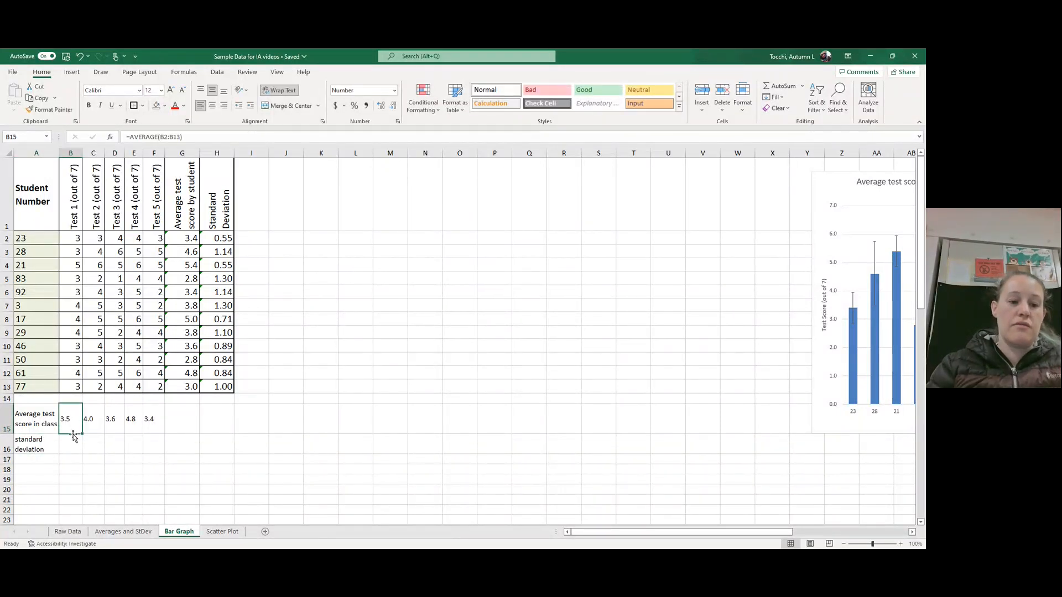
pyautogui.click(73, 441)
pyautogui.write('=stde')
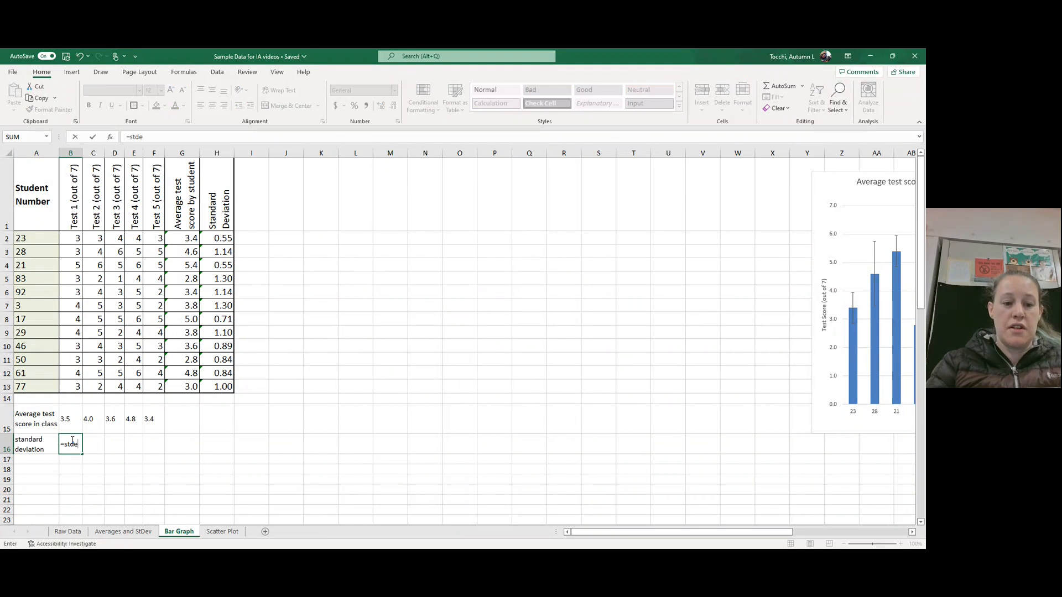
pyautogui.write('v(')
pyautogui.moveTo(70, 386); pyautogui.dragTo(70, 239)
pyautogui.press('Return')
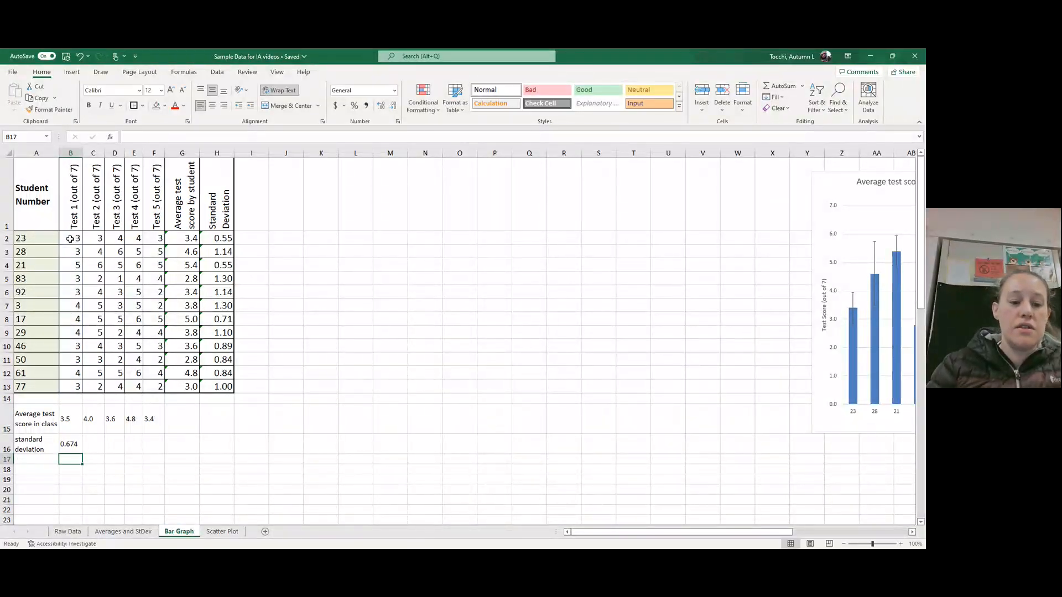
pyautogui.click(73, 443)
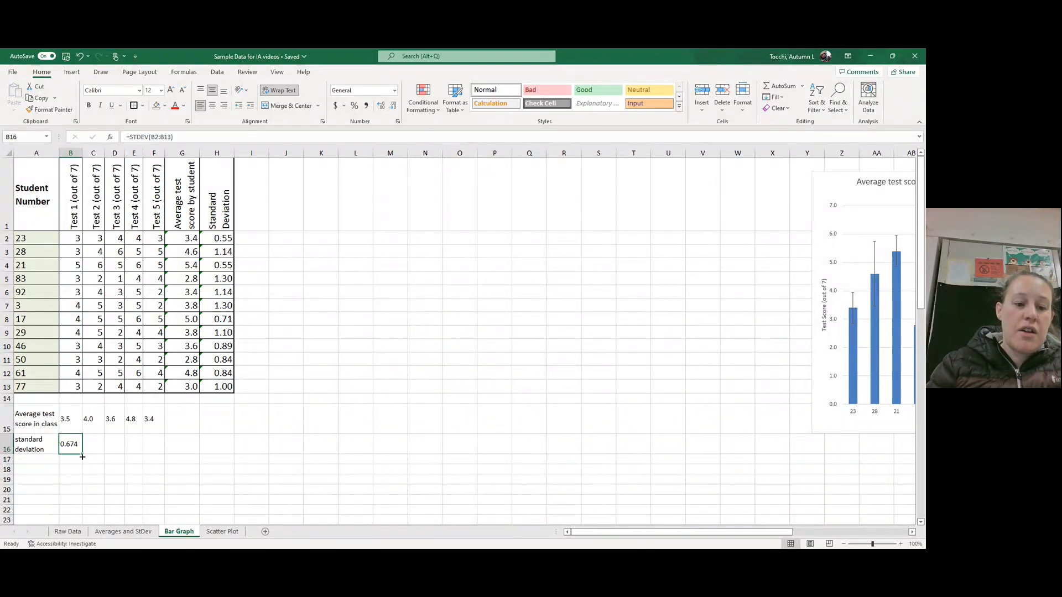
pyautogui.moveTo(82, 457); pyautogui.dragTo(161, 457)
pyautogui.click(348, 403)
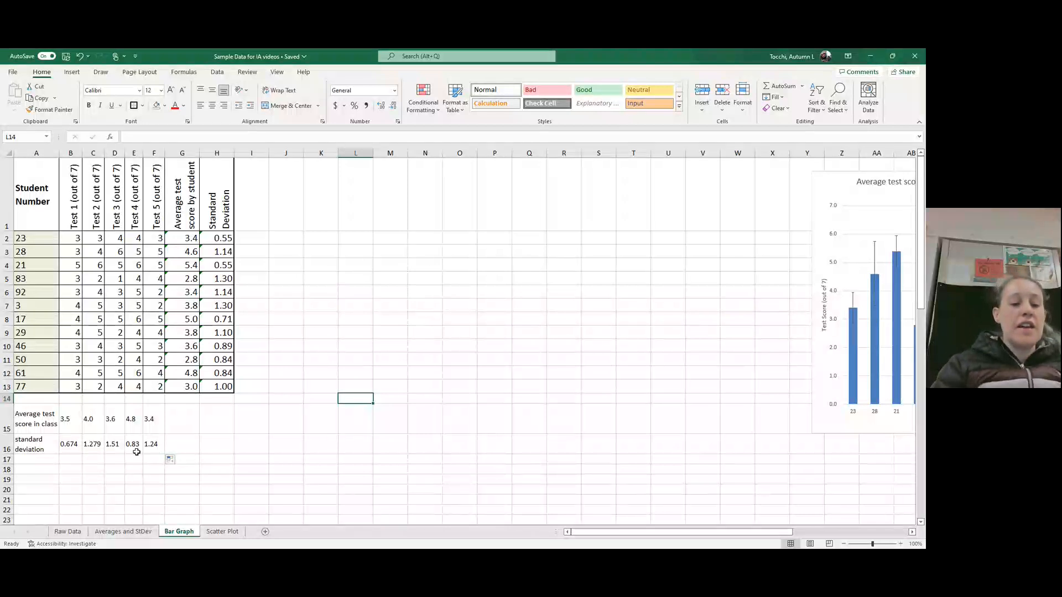
# Format the standard deviations in B16:F16 to two decimal places and deselect them.
pyautogui.moveTo(150, 448); pyautogui.dragTo(69, 444)
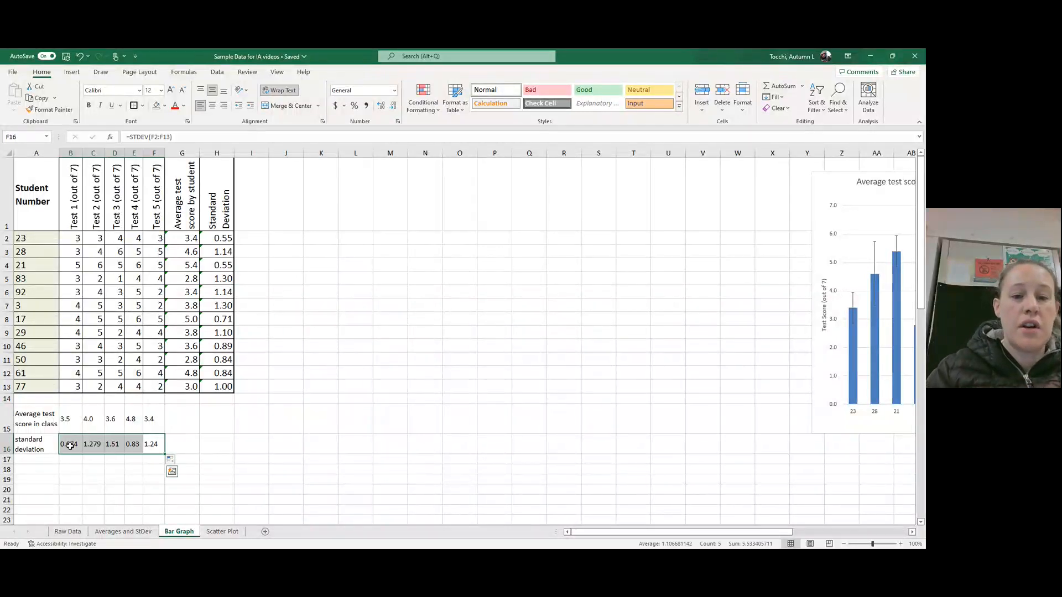
pyautogui.click(394, 106)
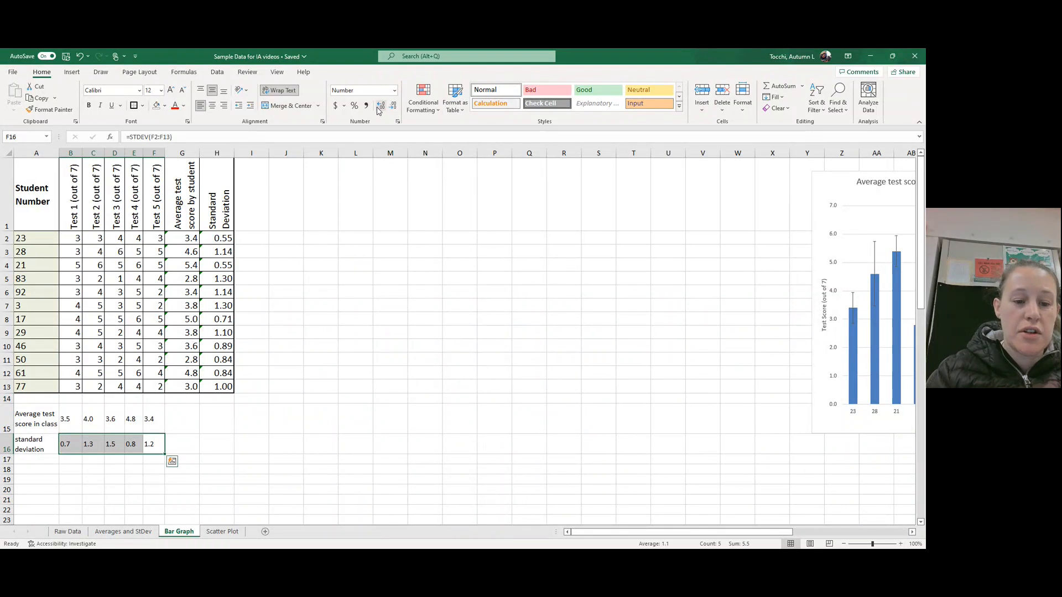
pyautogui.click(380, 106)
pyautogui.click(303, 386)
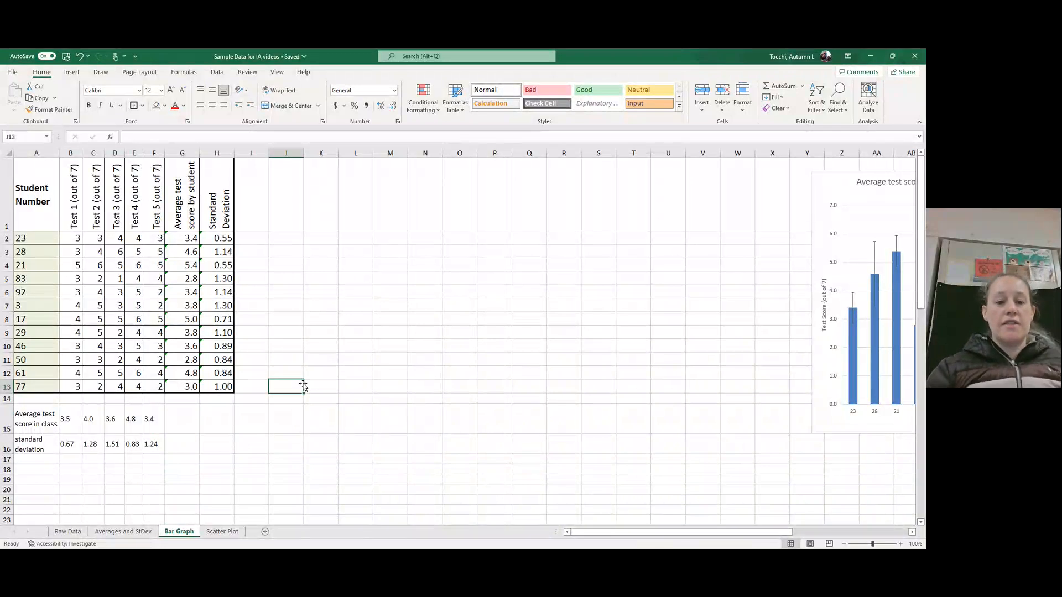
pyautogui.click(295, 216)
pyautogui.click(321, 242)
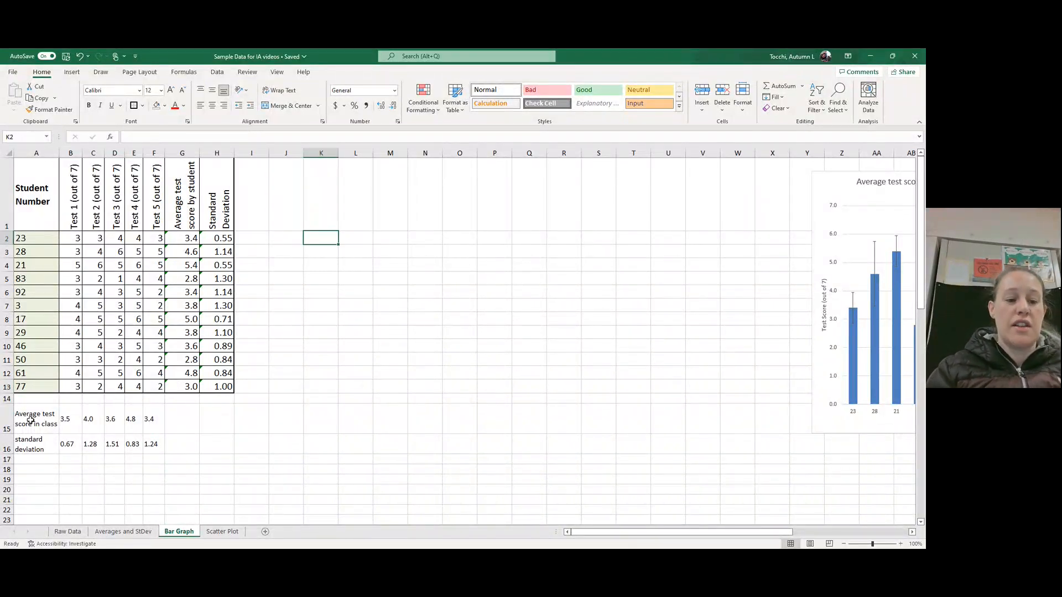
# Insert a 2-D clustered column chart from the class average row, A15:F15, including its label.
pyautogui.moveTo(31, 420); pyautogui.dragTo(156, 422)
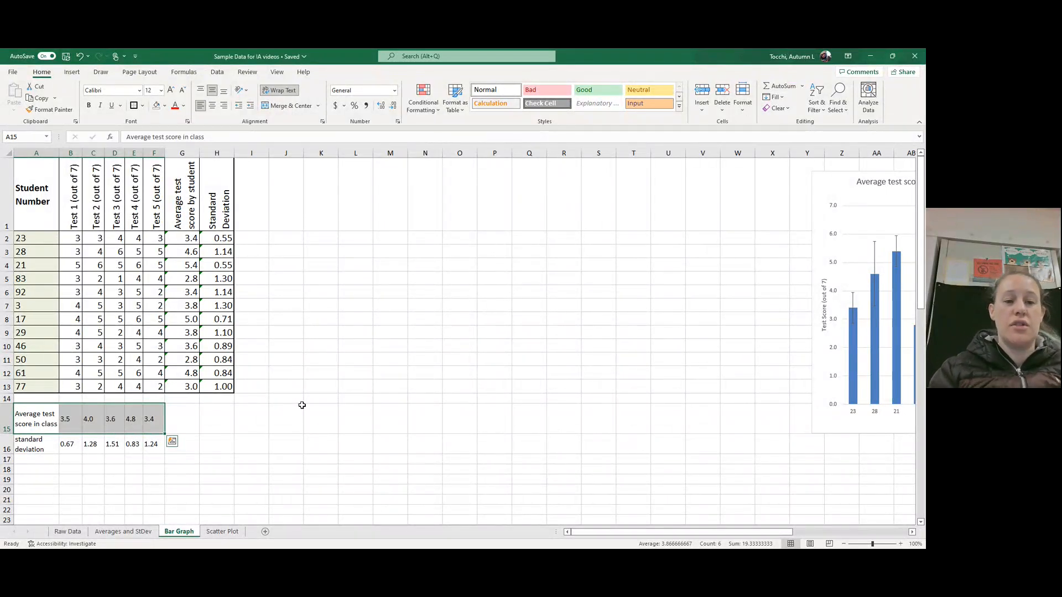
pyautogui.click(73, 73)
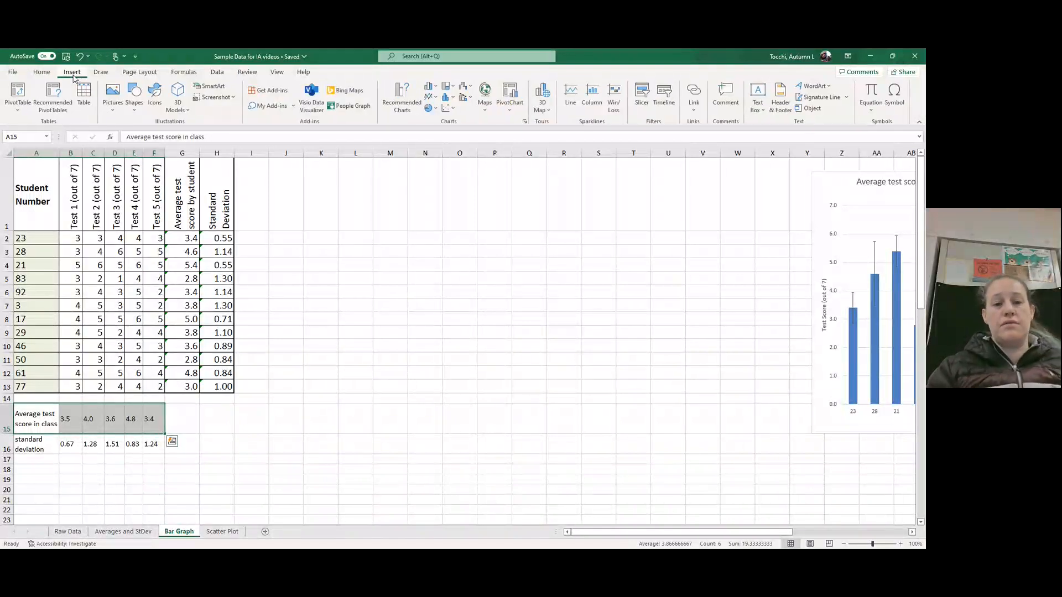
pyautogui.click(436, 89)
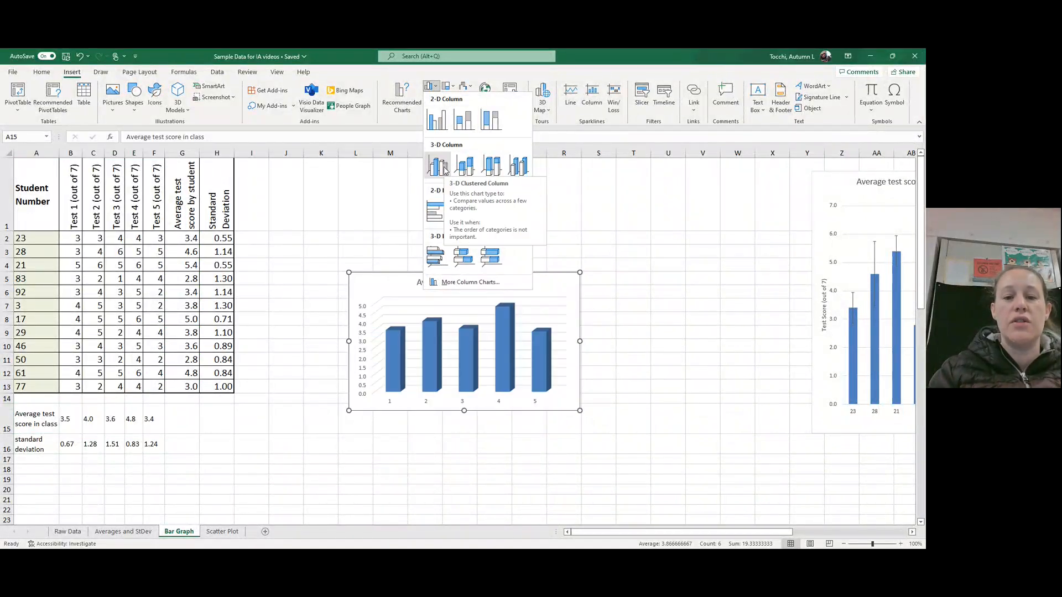
pyautogui.click(436, 119)
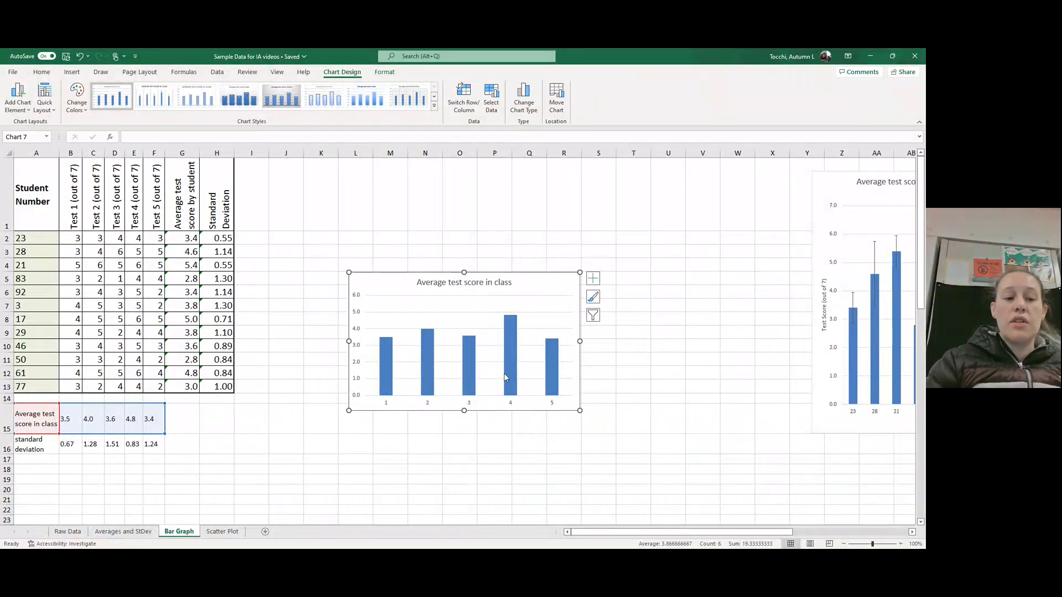
# Use the test names in B1:F1 as the horizontal axis labels of the class average chart.
pyautogui.rightClick(560, 290)
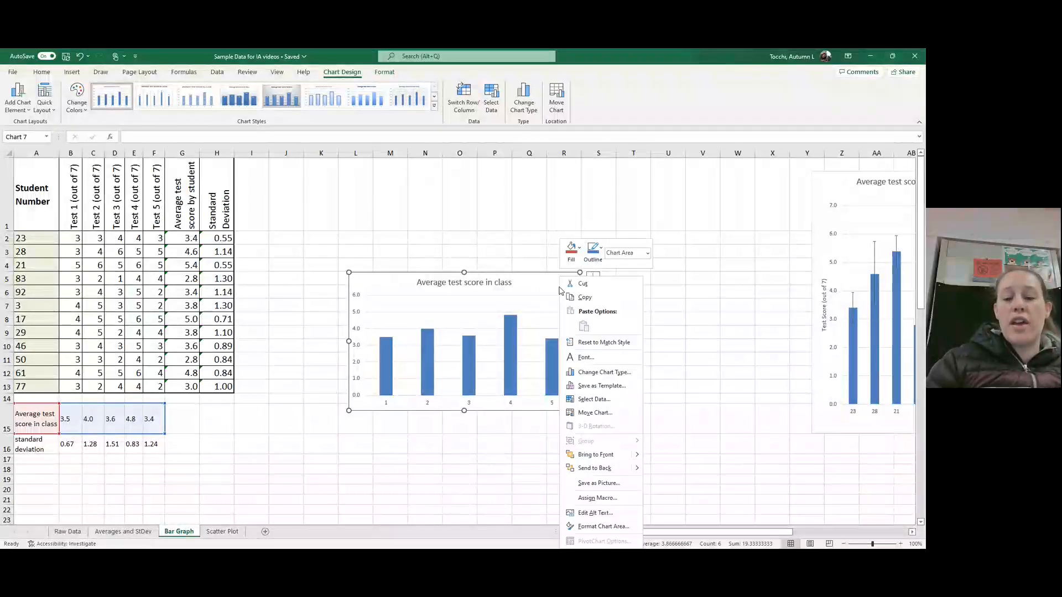
pyautogui.click(592, 399)
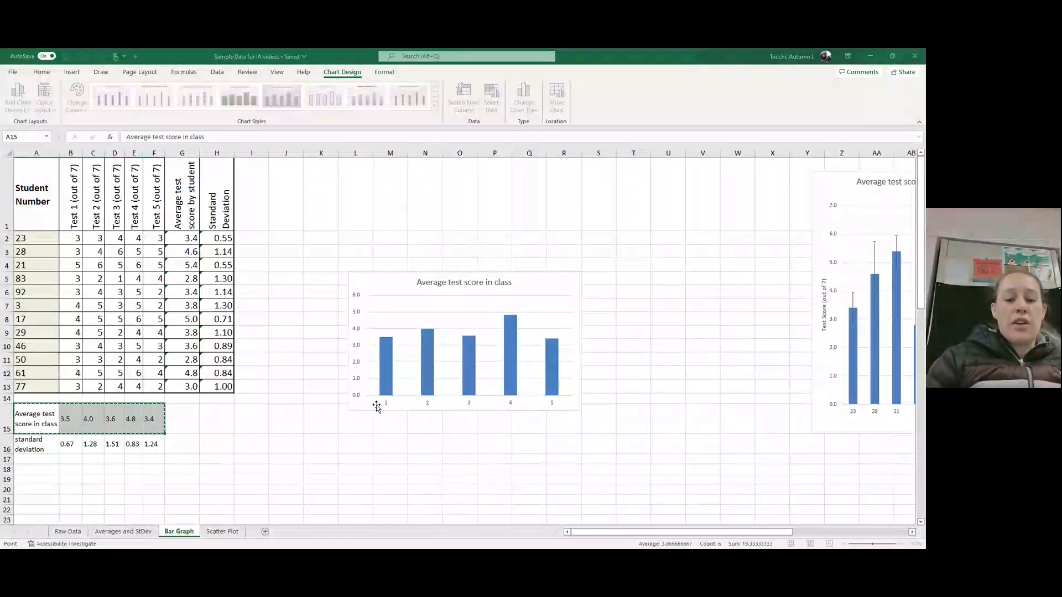
pyautogui.click(485, 219)
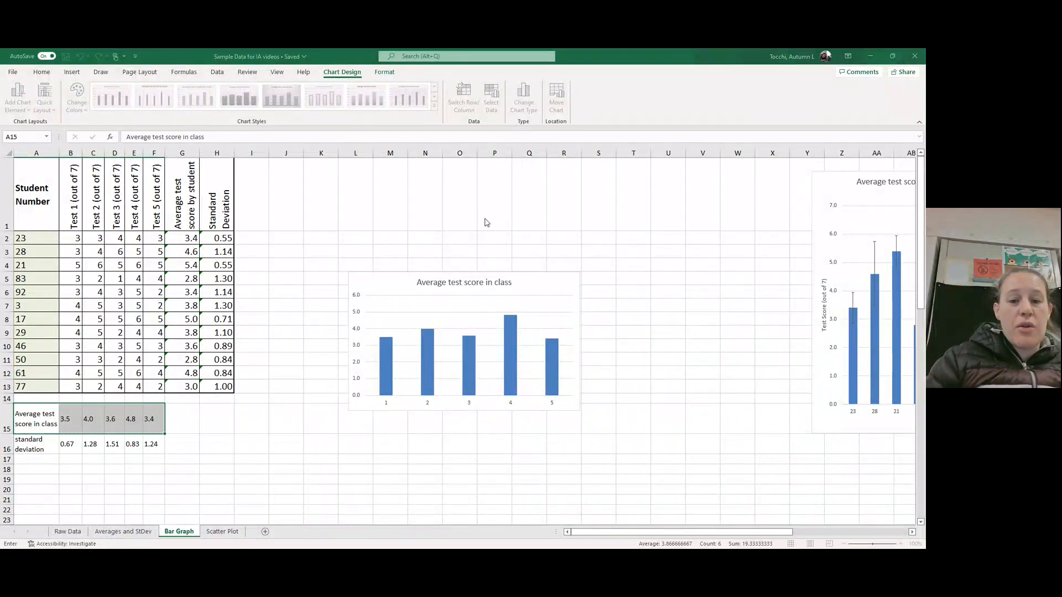
pyautogui.moveTo(72, 215); pyautogui.dragTo(154, 217)
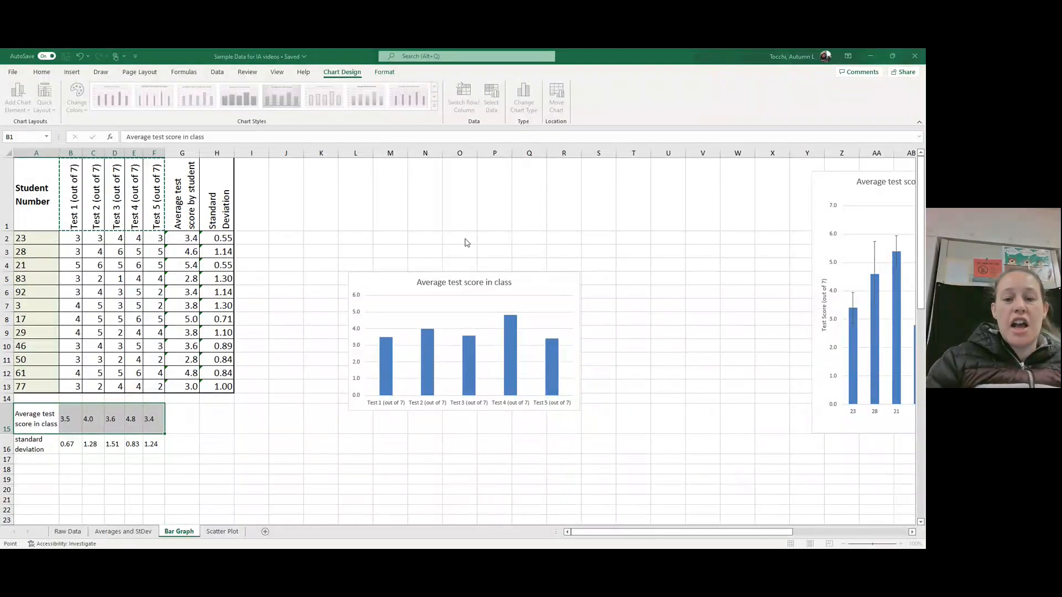
pyautogui.press('Return')
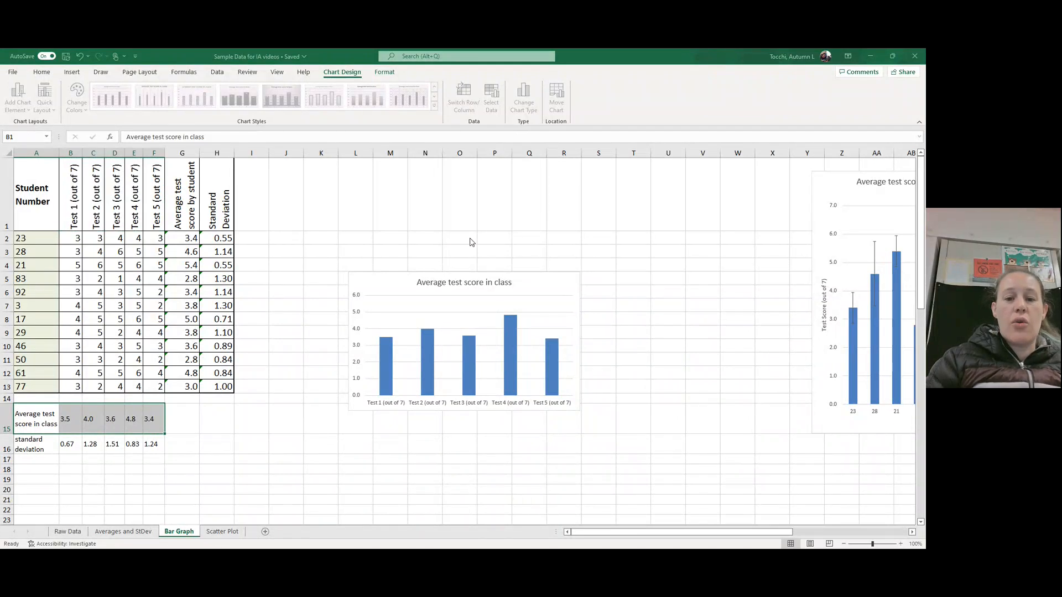
# Enlarge the class average chart at two opposite corners so it spans about J1 to U18.
pyautogui.click(542, 294)
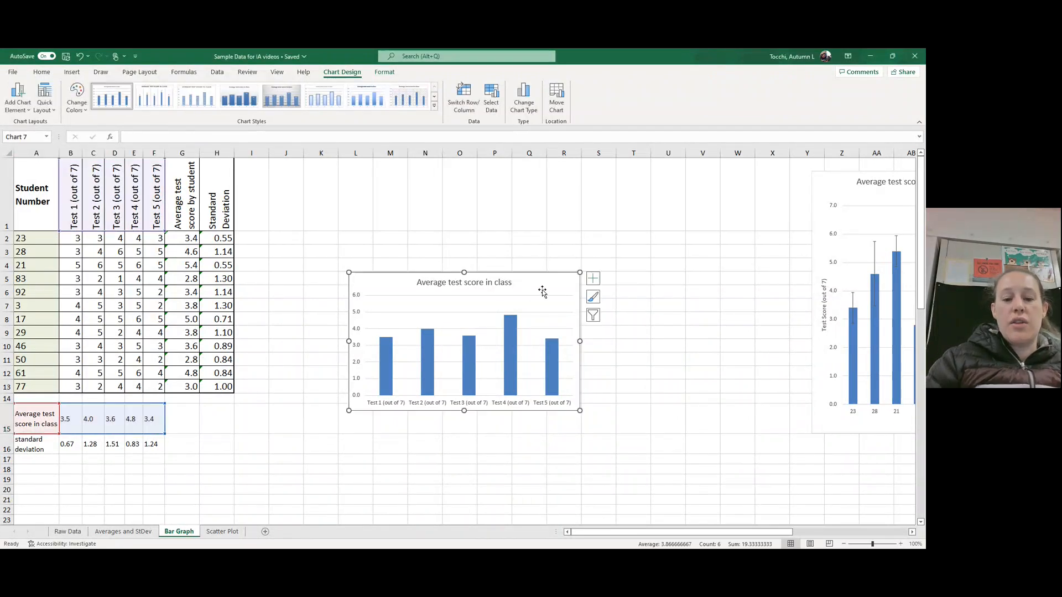
pyautogui.moveTo(348, 272); pyautogui.dragTo(289, 201)
pyautogui.moveTo(579, 410); pyautogui.dragTo(681, 468)
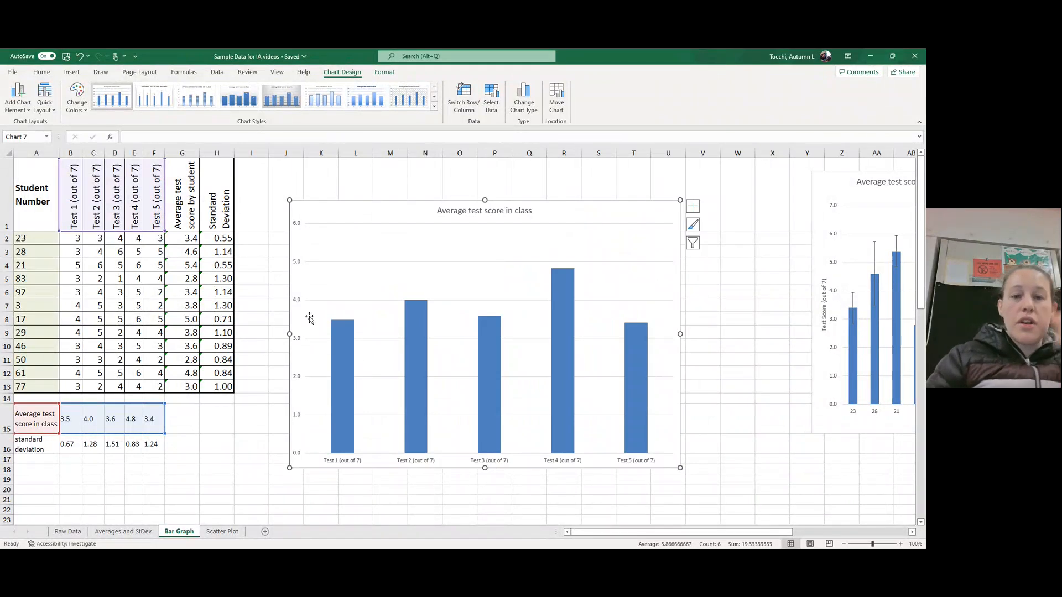
# Apply a quick layout with a chart title, both axis titles and a legend to the class average chart.
pyautogui.click(46, 113)
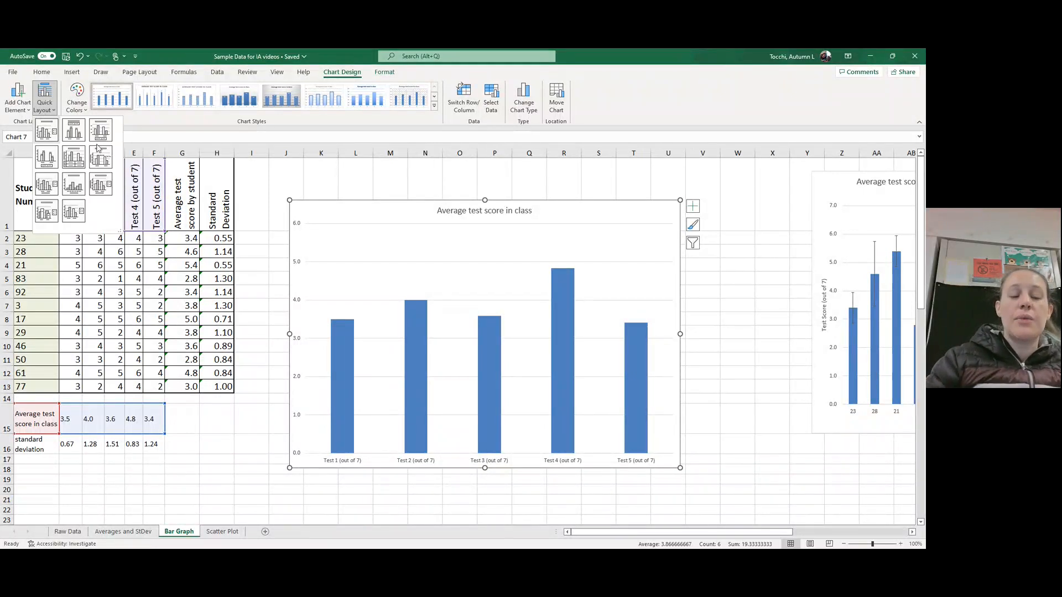
pyautogui.click(103, 188)
pyautogui.click(44, 100)
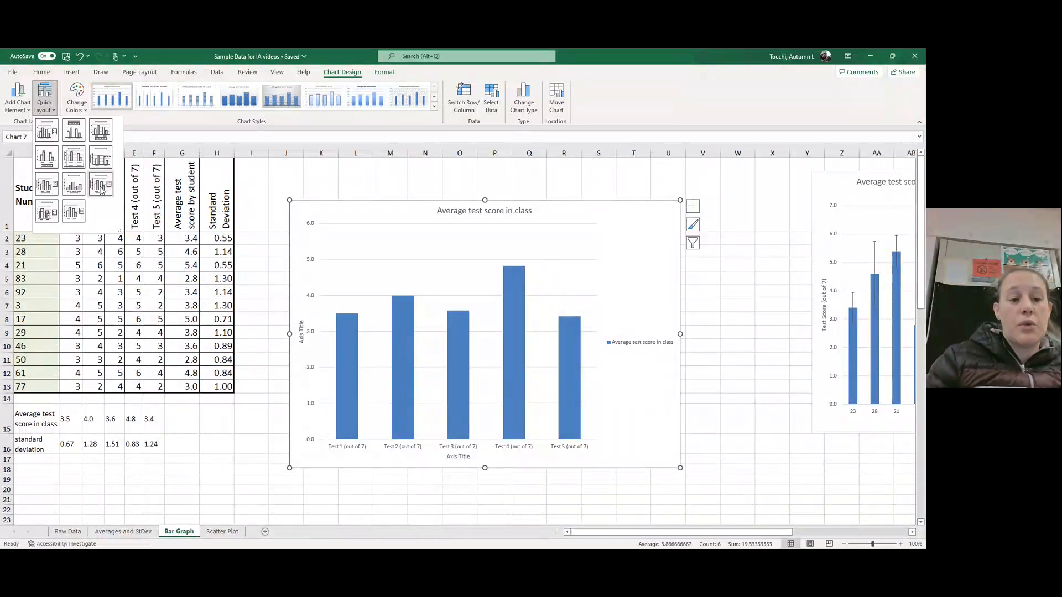
pyautogui.click(101, 186)
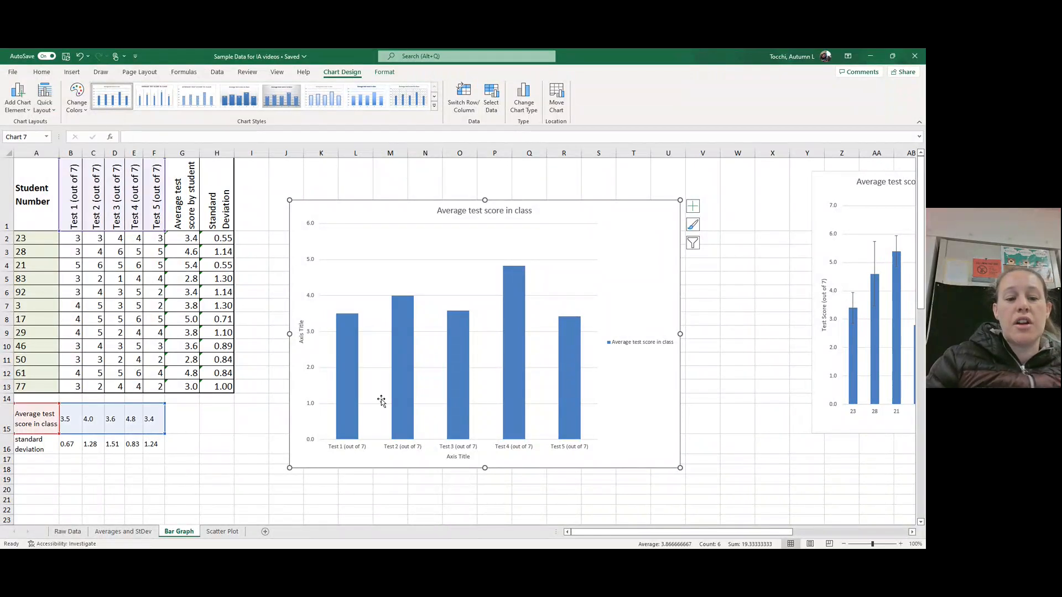
# Change the vertical axis title to "Test Scores (out of 7)".
pyautogui.doubleClick(300, 333)
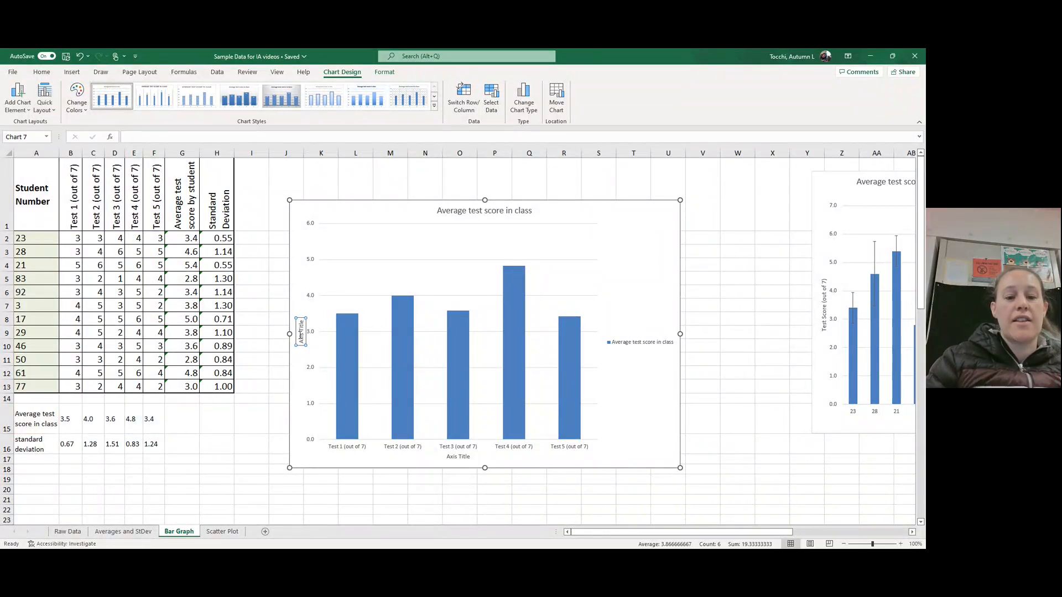
pyautogui.tripleClick(301, 332)
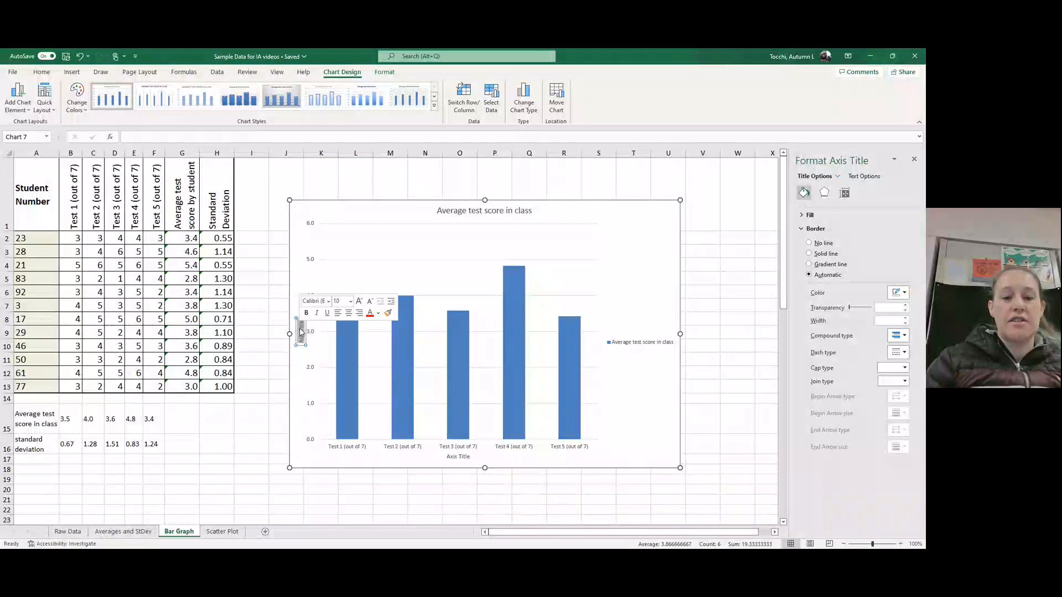
pyautogui.write('Test')
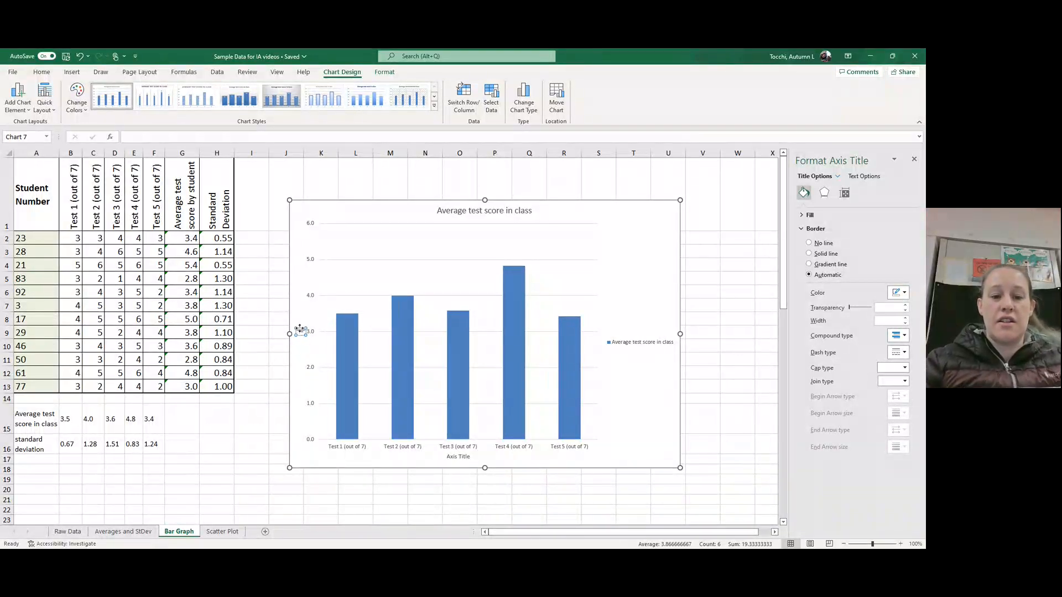
pyautogui.write(' Scores')
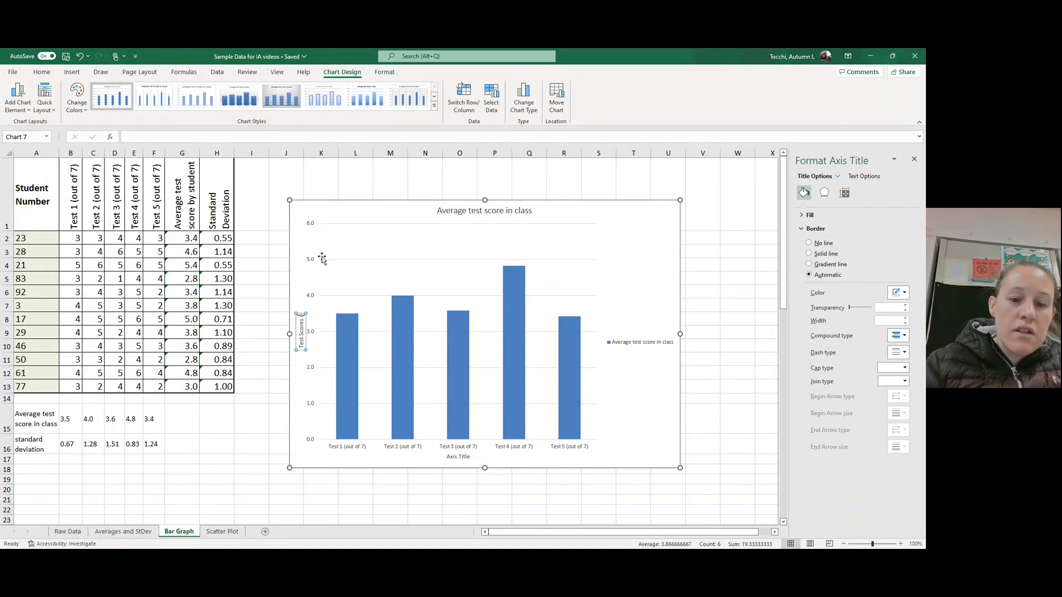
pyautogui.write(' (out of 7)')
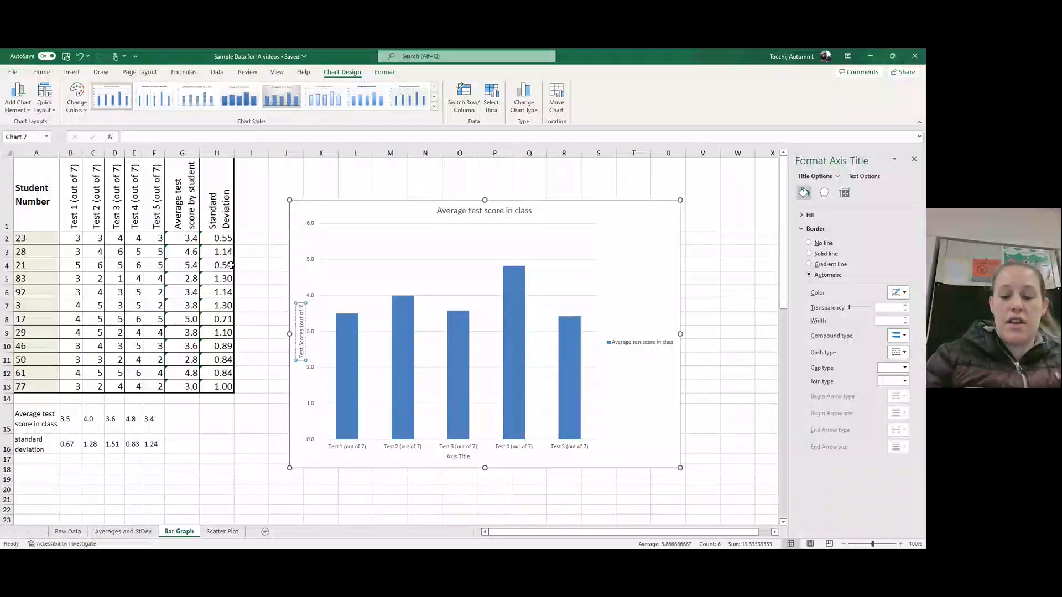
# Replace the horizontal axis title with "Individual tests" and select the whole chart area.
pyautogui.doubleClick(456, 460)
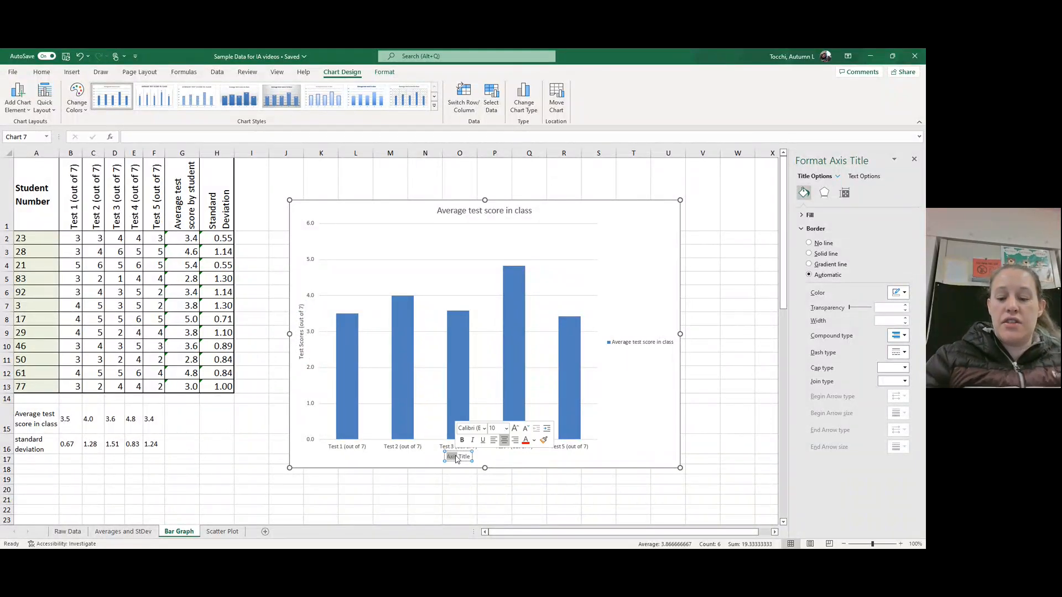
pyautogui.press('BackSpace')
pyautogui.press('Delete')
pyautogui.press('Delete')
pyautogui.press('Delete')
pyautogui.press('Delete')
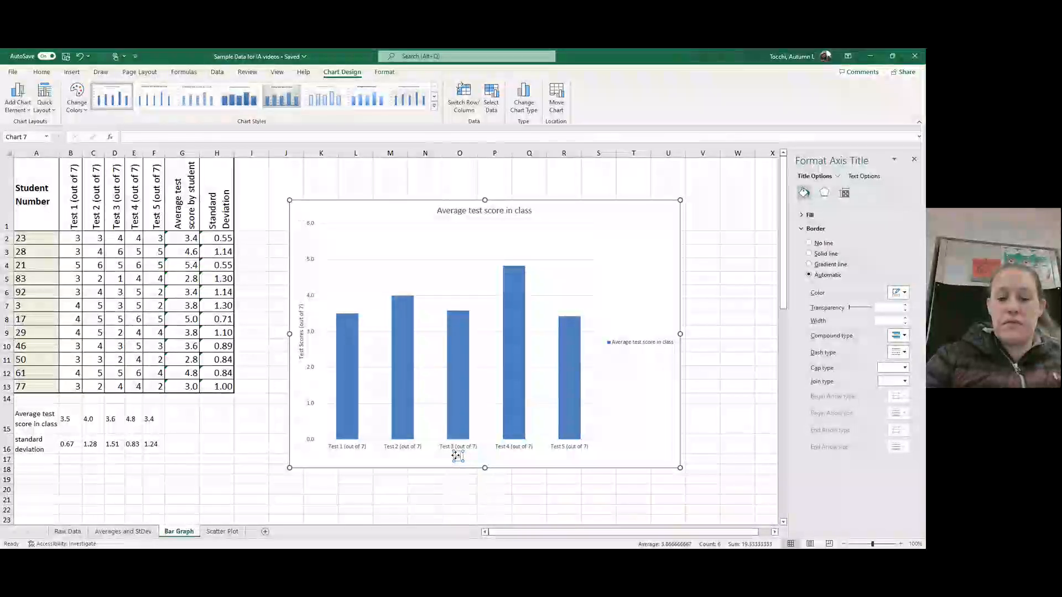
pyautogui.write('Indi')
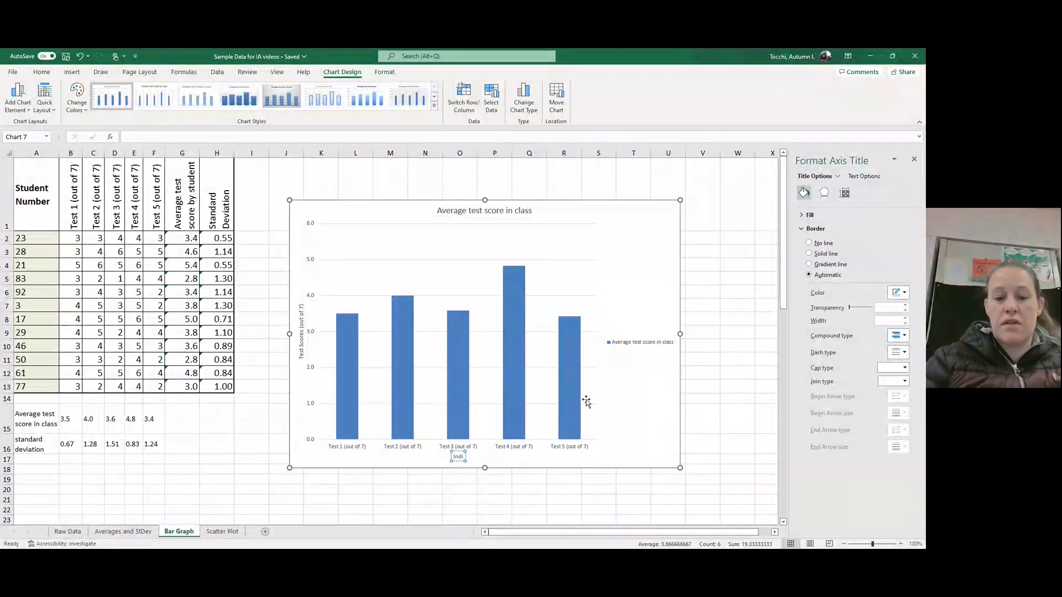
pyautogui.write('vidual test')
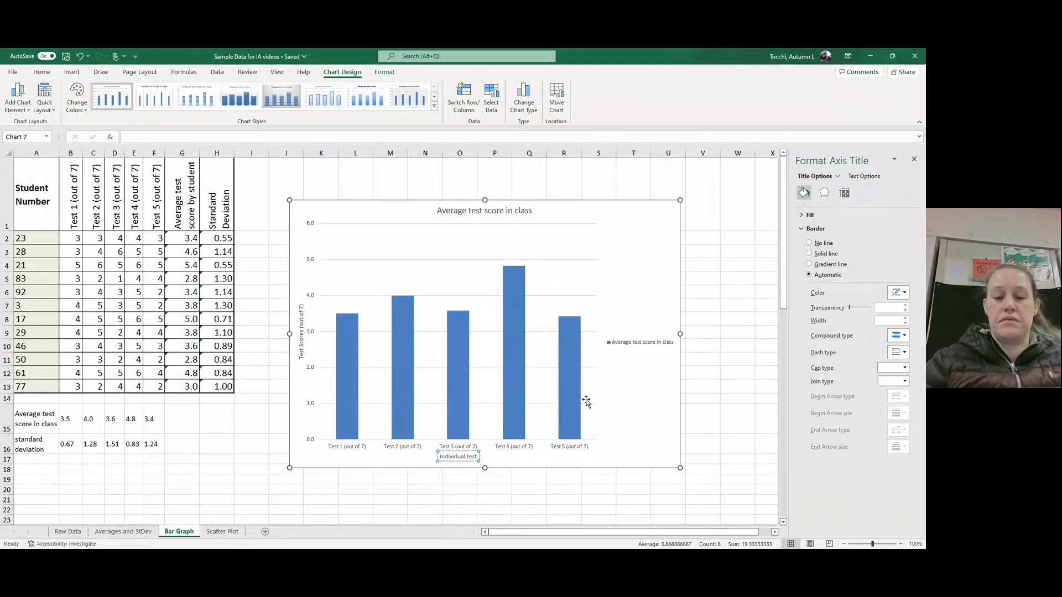
pyautogui.write('s')
pyautogui.click(632, 396)
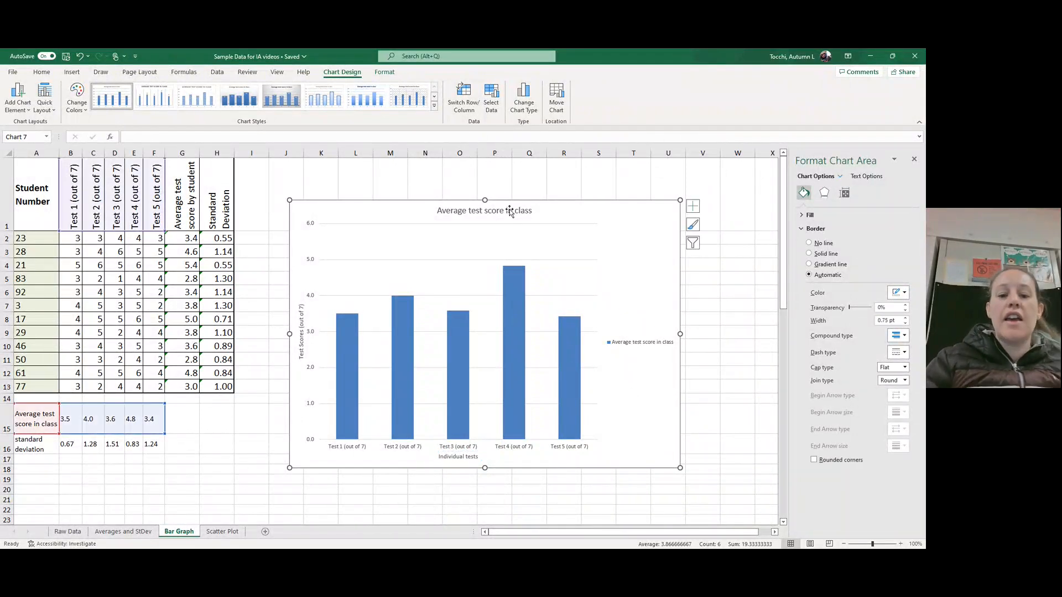
# Replace the class average chart's title with "Average score students received on the five tests in IB Biology 2 in the 2022-2023 School Year".
pyautogui.click(490, 210)
pyautogui.click(486, 211)
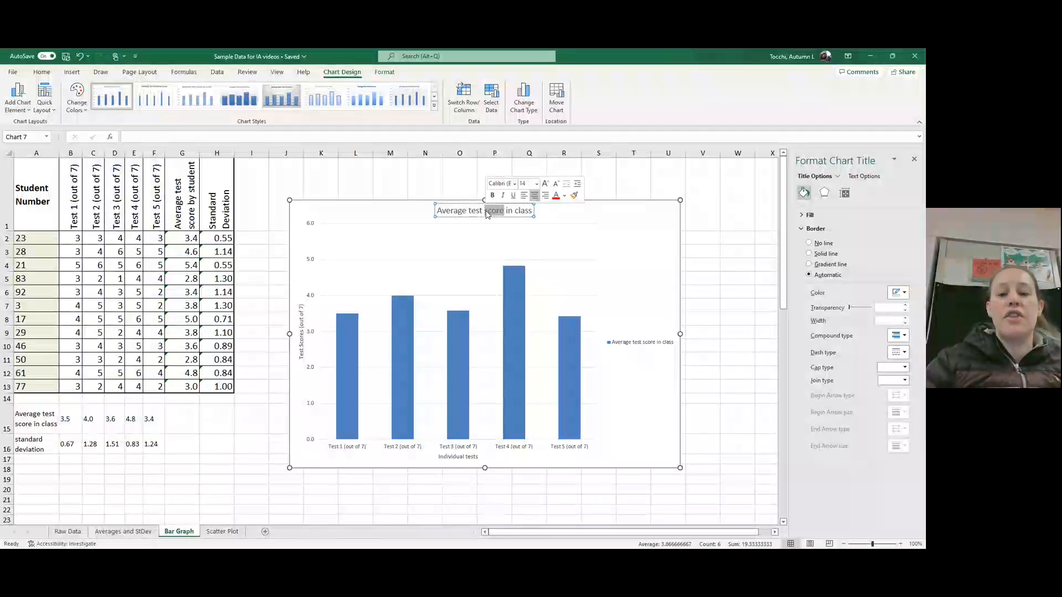
pyautogui.tripleClick(487, 213)
pyautogui.press('Delete')
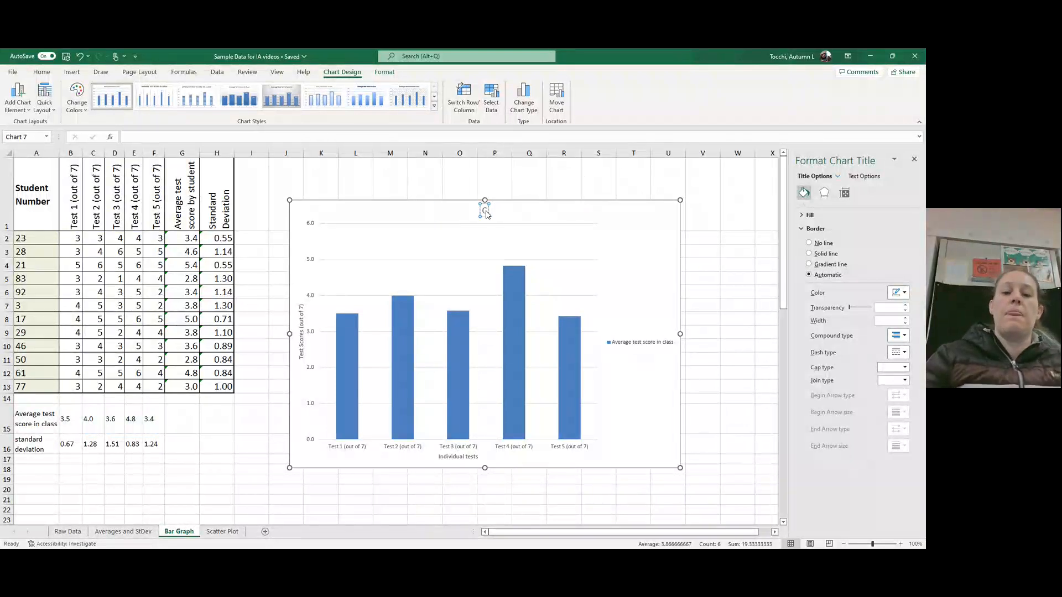
pyautogui.write('Average')
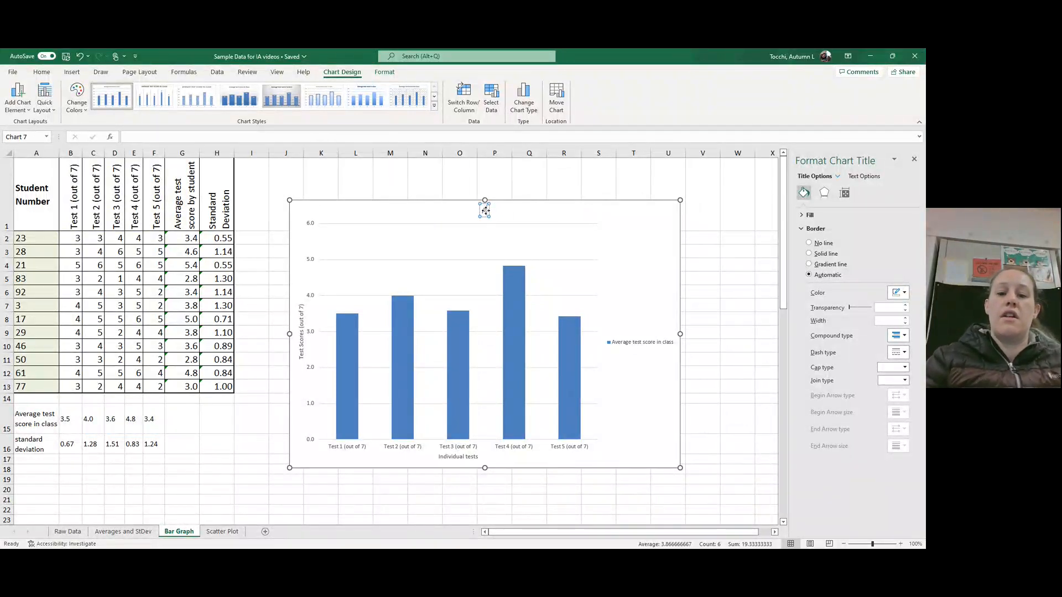
pyautogui.write(' sc')
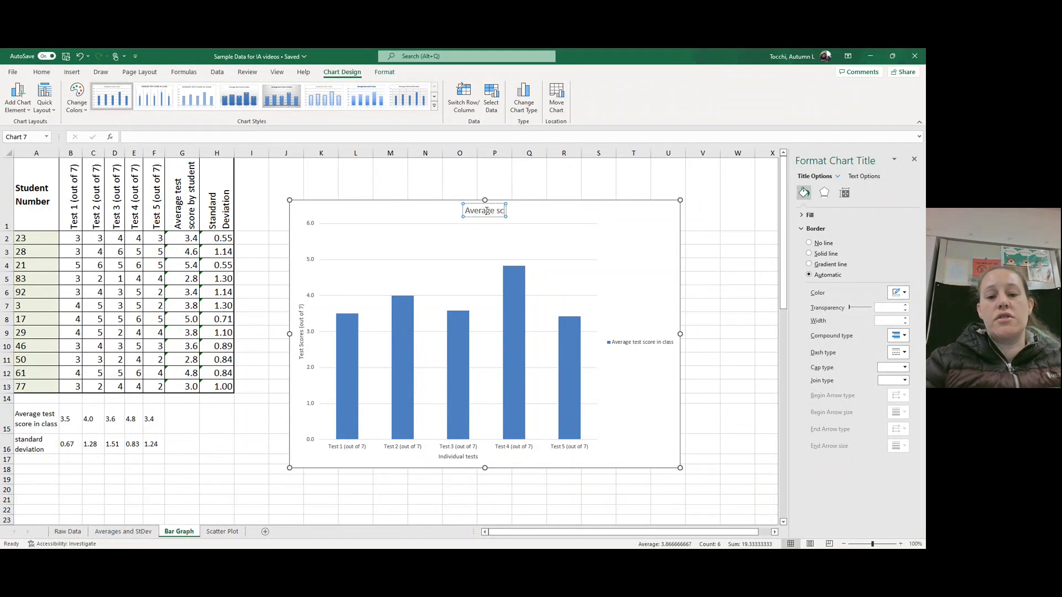
pyautogui.write('ore students received on')
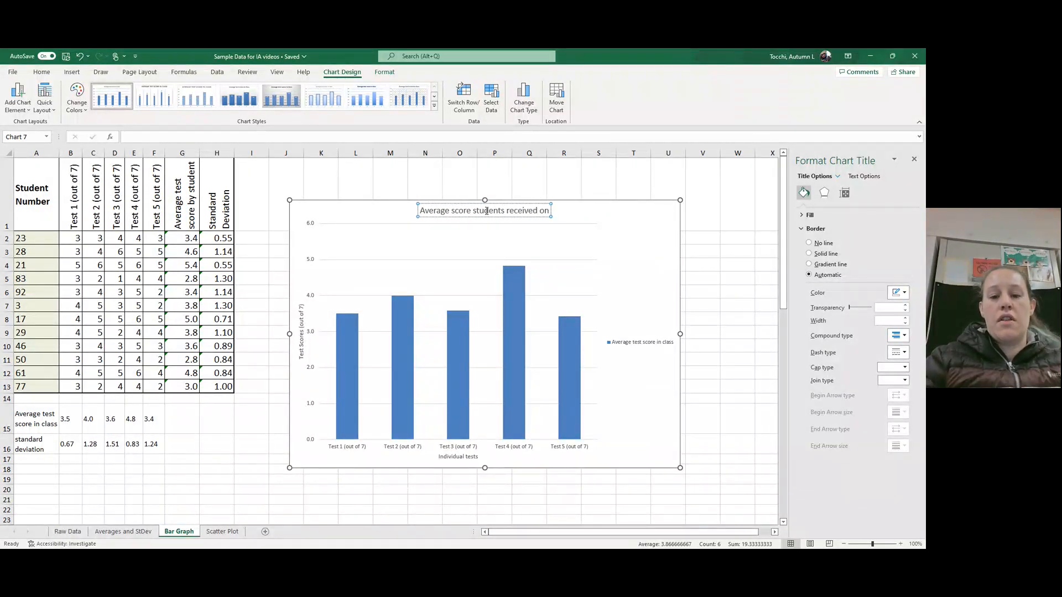
pyautogui.write(' the five tests')
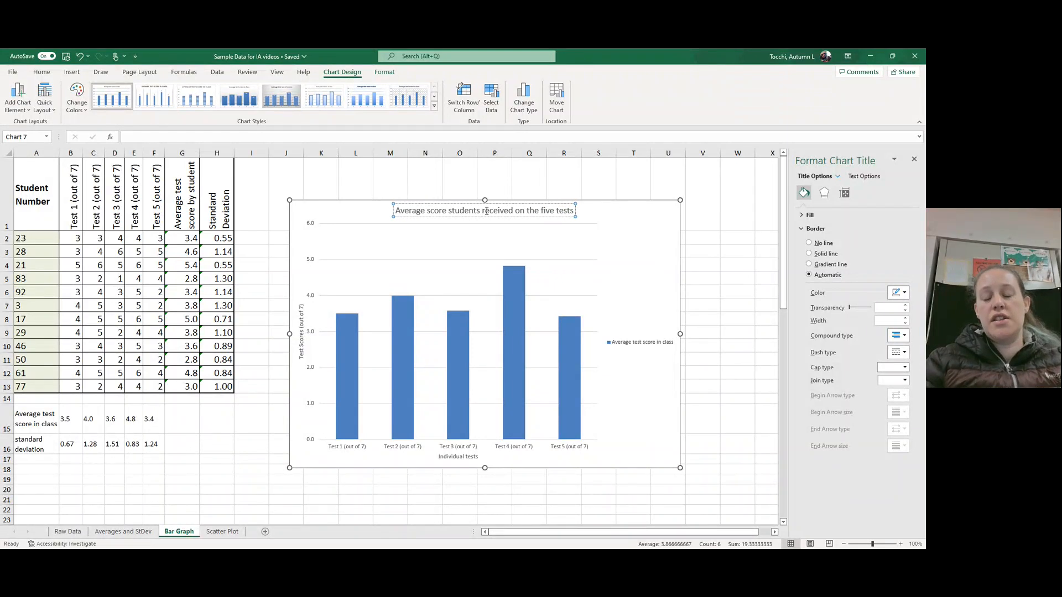
pyautogui.write(' in IB Biology')
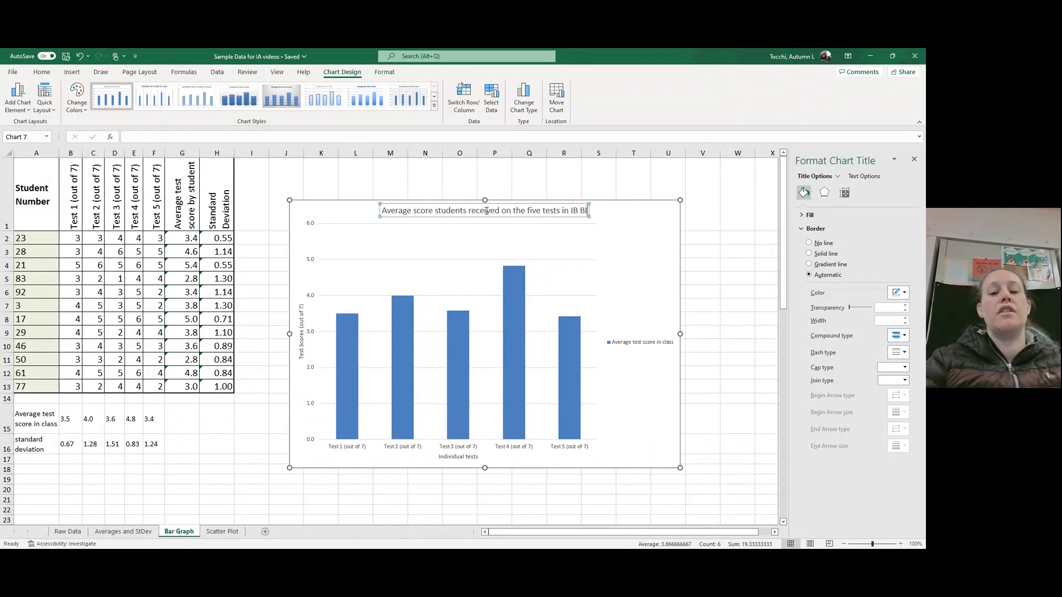
pyautogui.press('BackSpace')
pyautogui.press('BackSpace')
pyautogui.press('BackSpace')
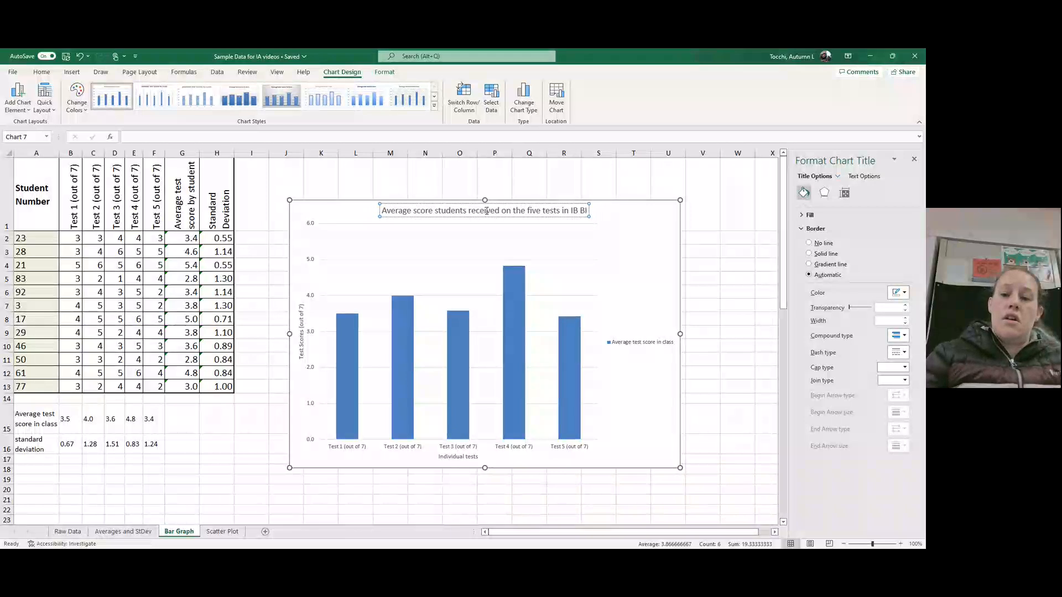
pyautogui.write('ogy 2 in')
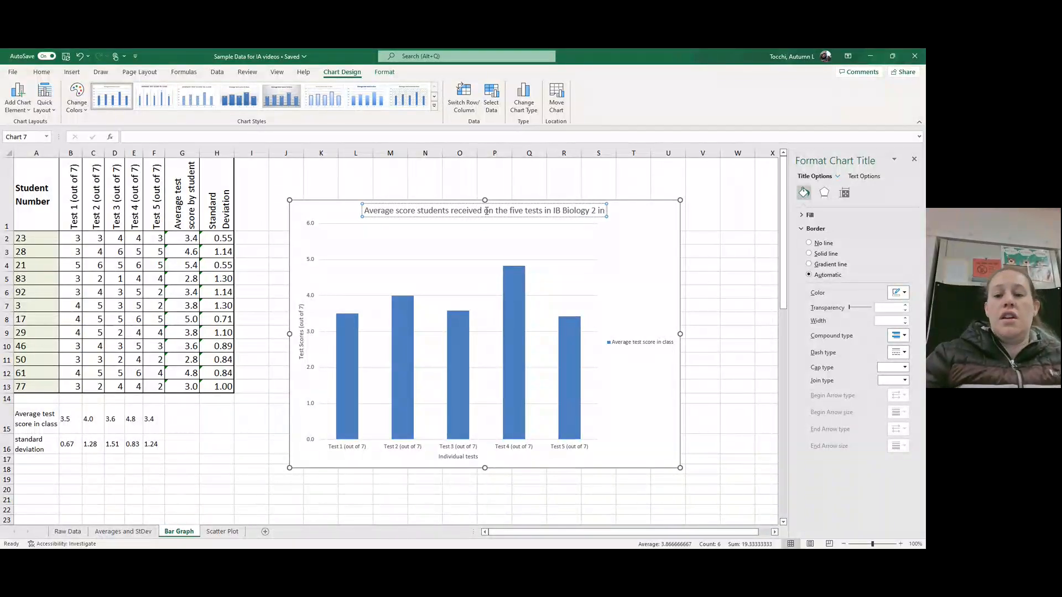
pyautogui.write(' the 20')
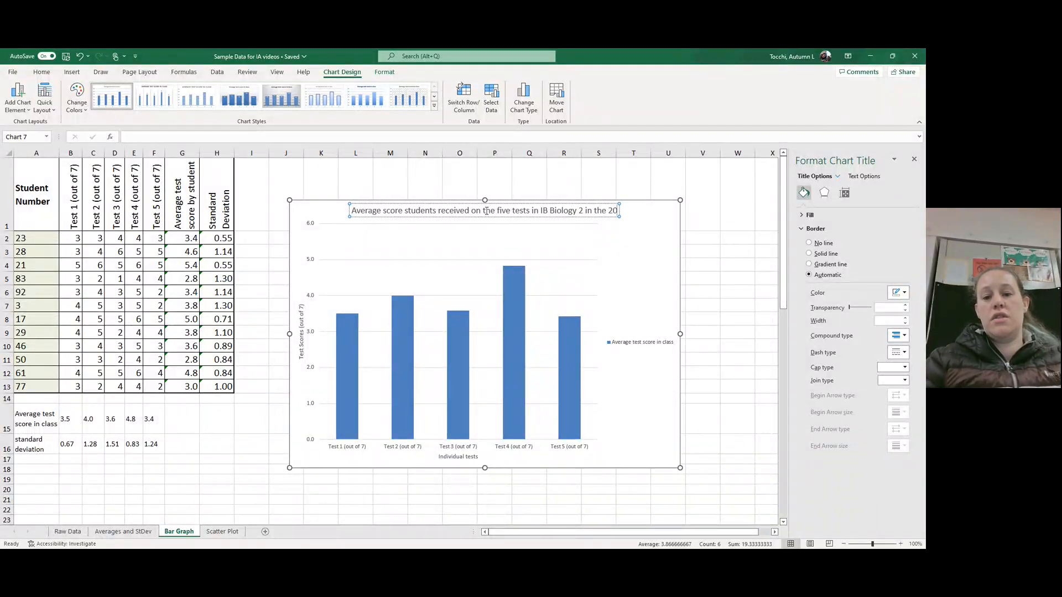
pyautogui.write('22-2')
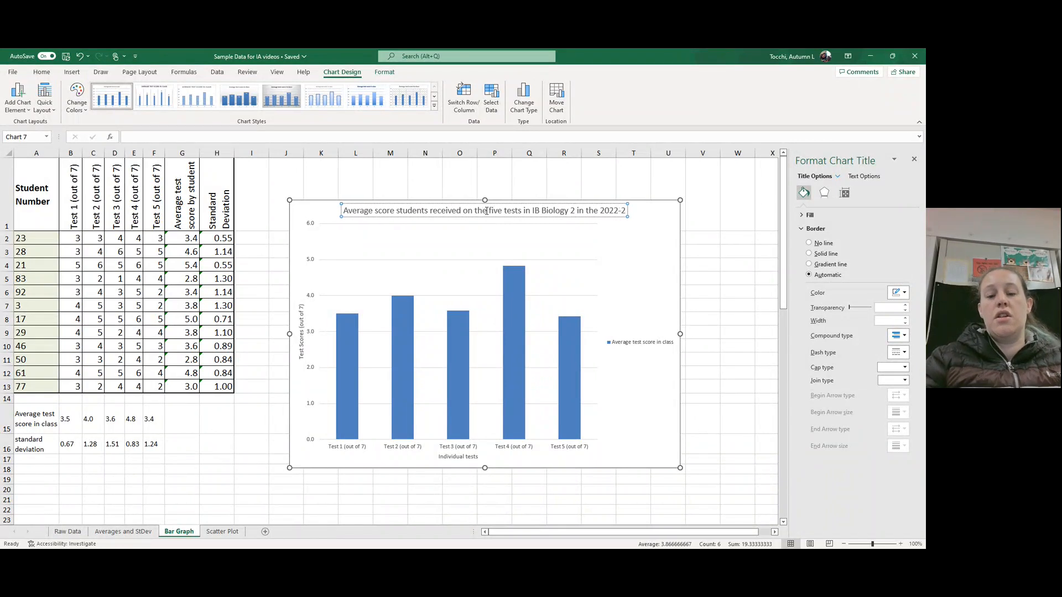
pyautogui.write('023 School Yera')
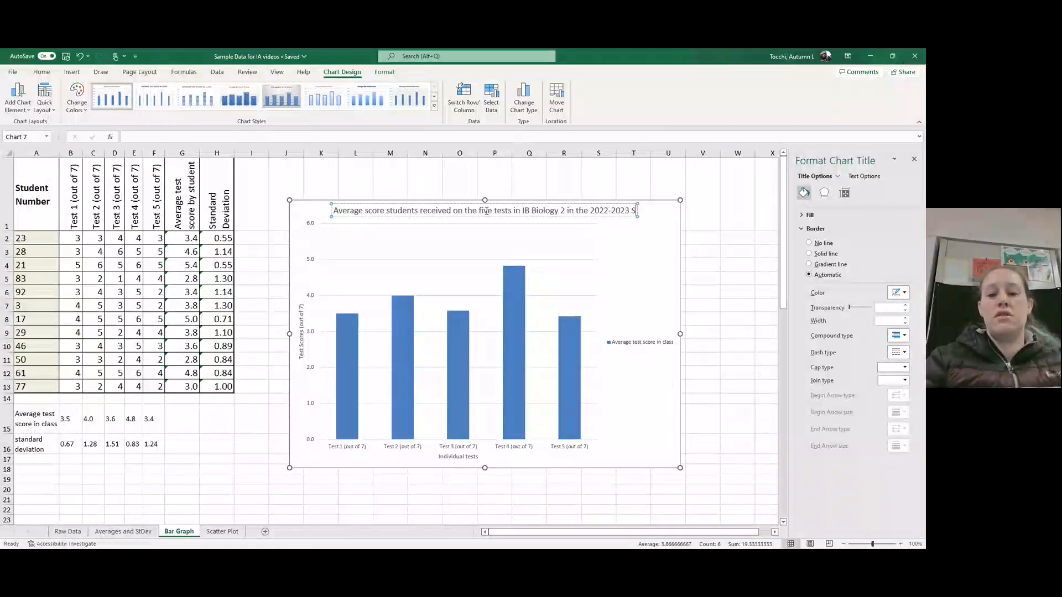
pyautogui.press('BackSpace')
pyautogui.press('BackSpace')
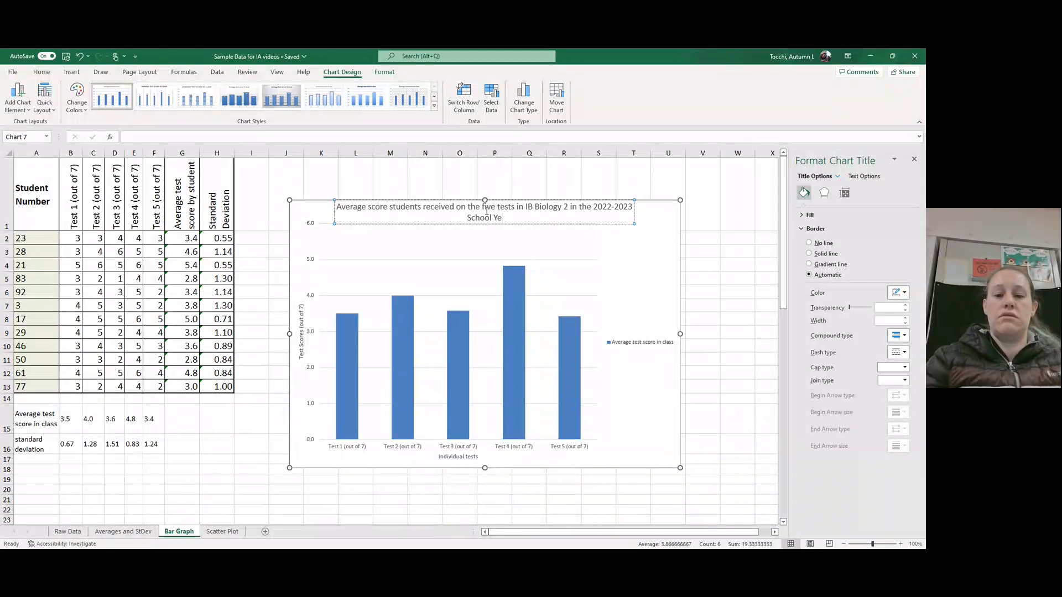
pyautogui.write('ar')
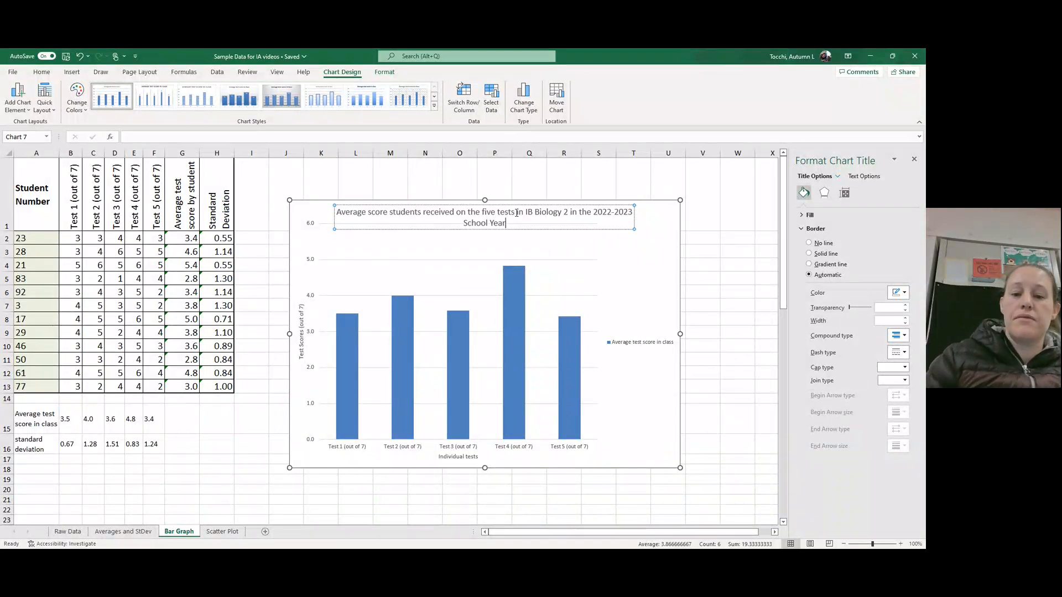
pyautogui.click(653, 297)
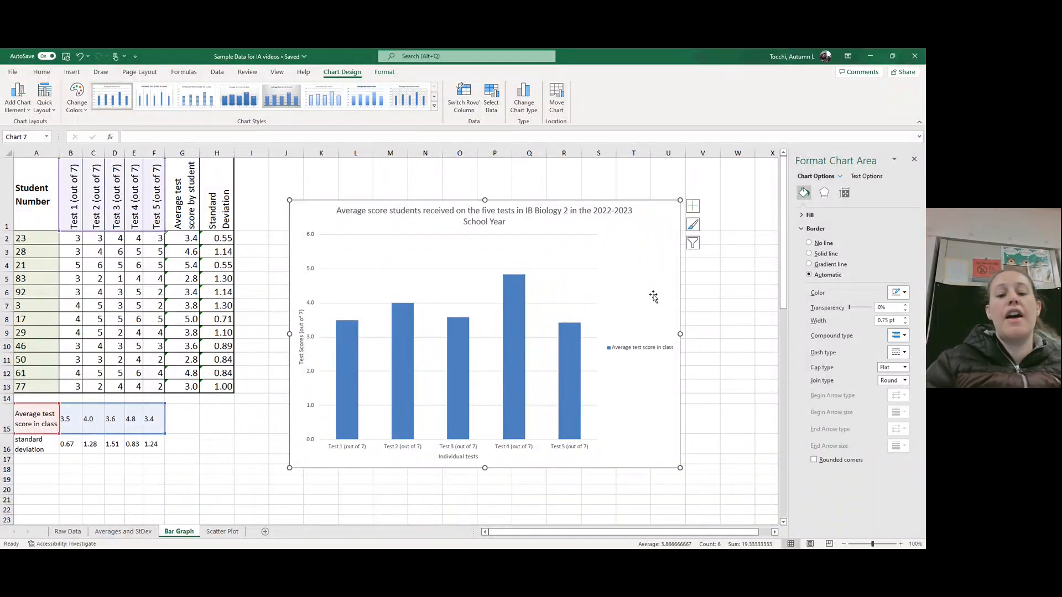
pyautogui.click(349, 363)
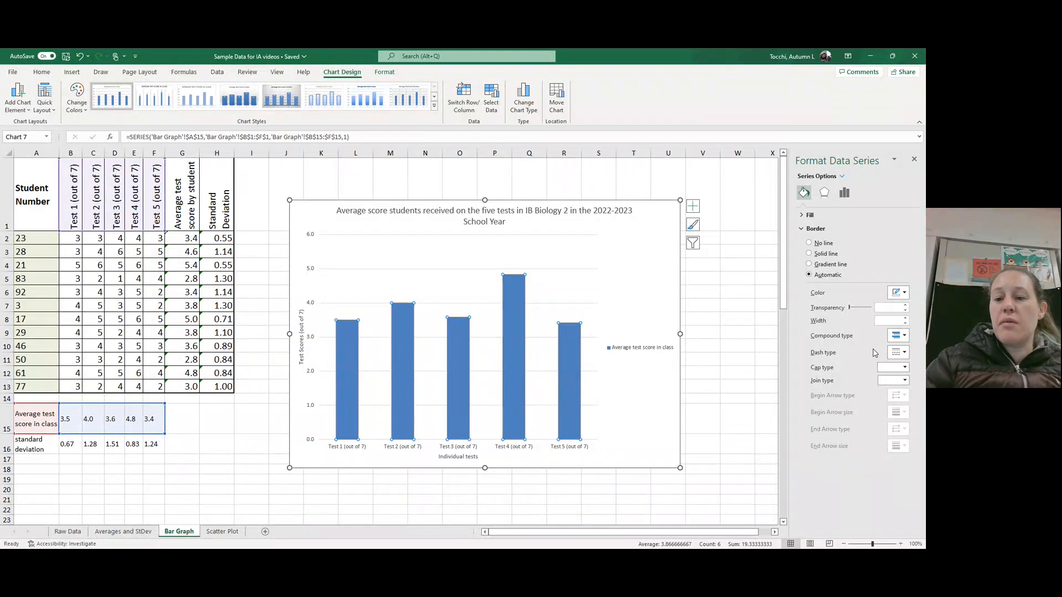
pyautogui.click(844, 193)
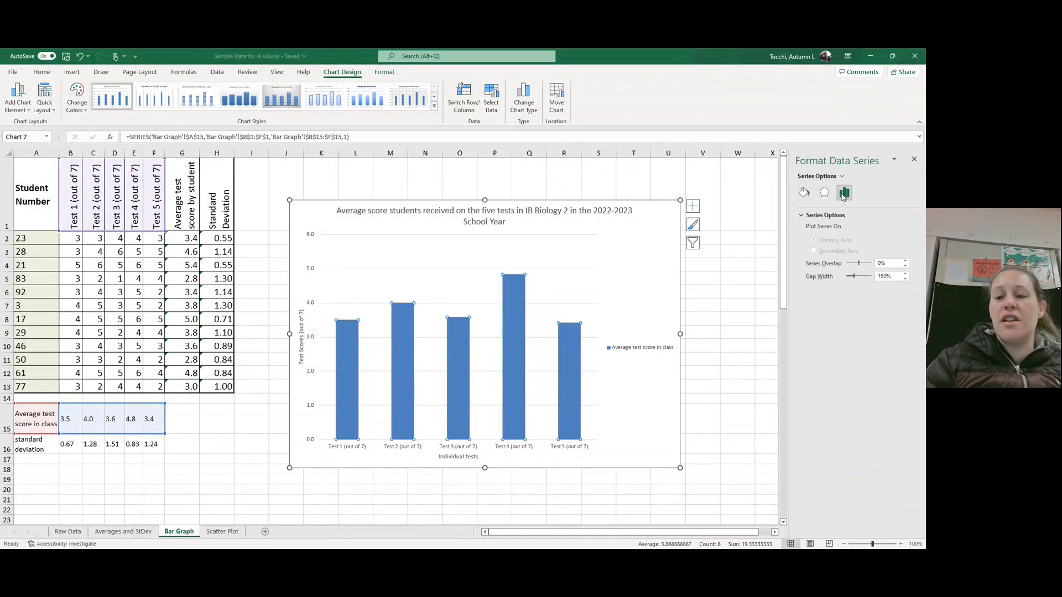
pyautogui.click(803, 193)
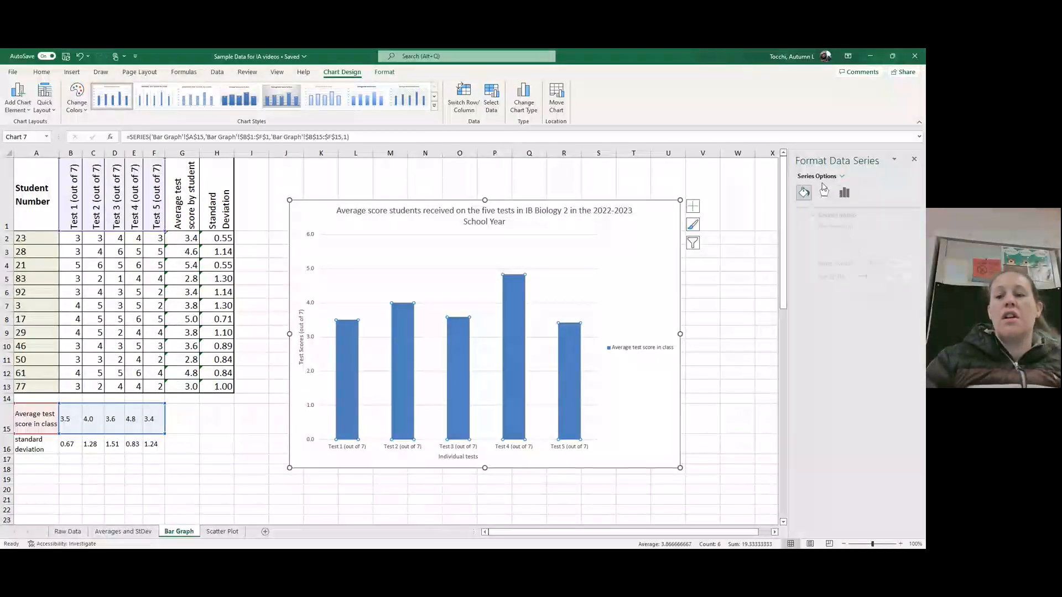
pyautogui.click(914, 159)
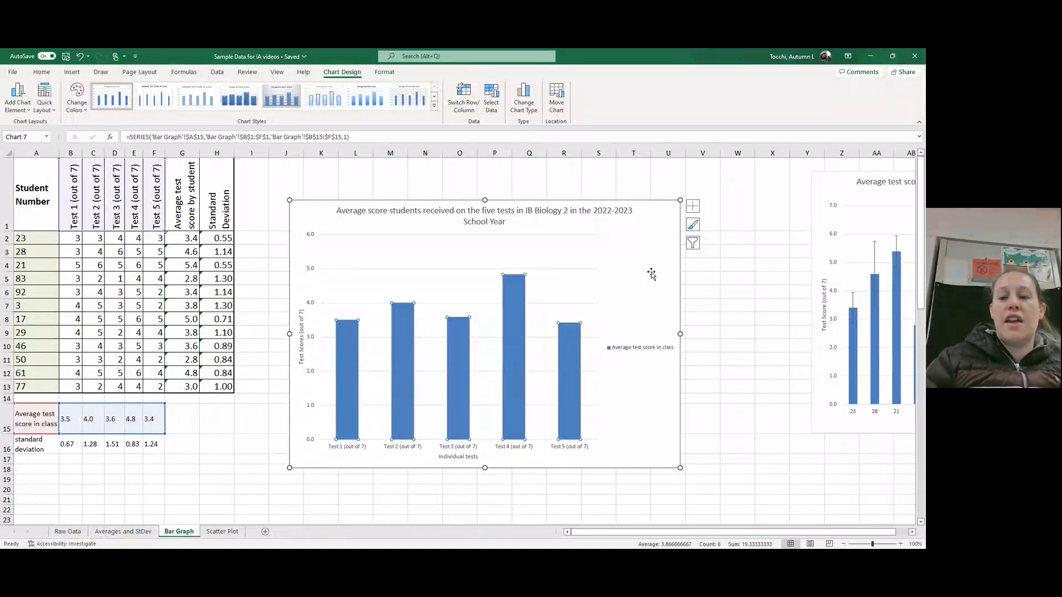
# Add custom error bars to the class average chart, using the standard deviations in B16:F16 for both the positive and negative values.
pyautogui.click(695, 211)
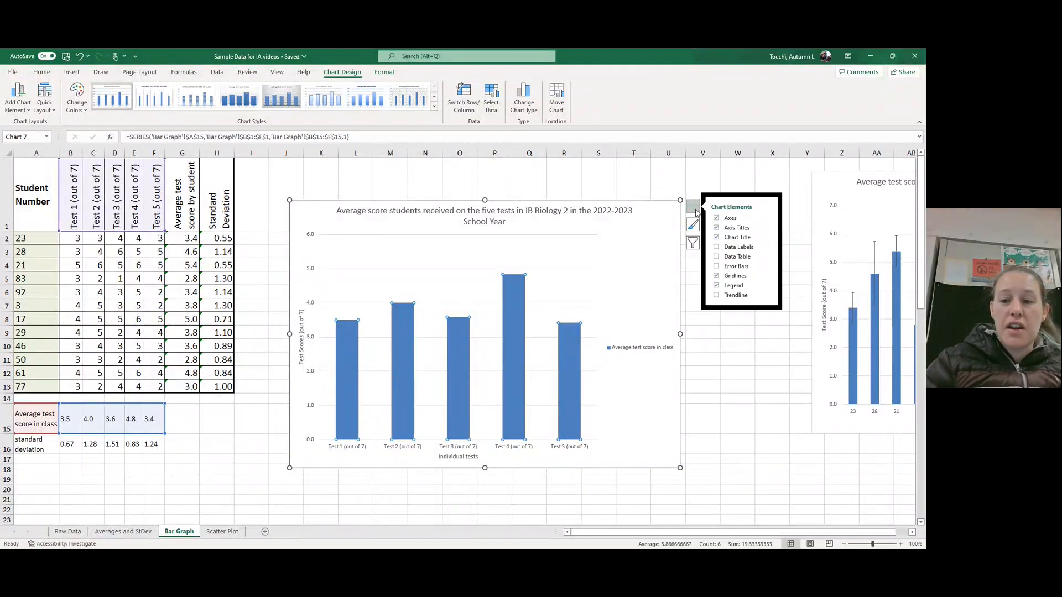
pyautogui.click(767, 266)
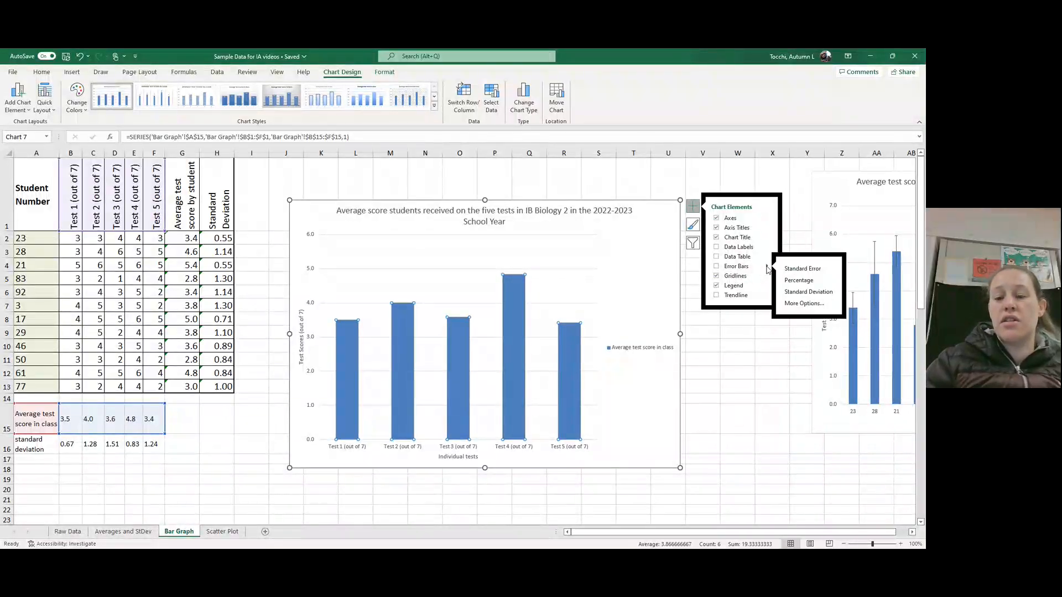
pyautogui.click(810, 304)
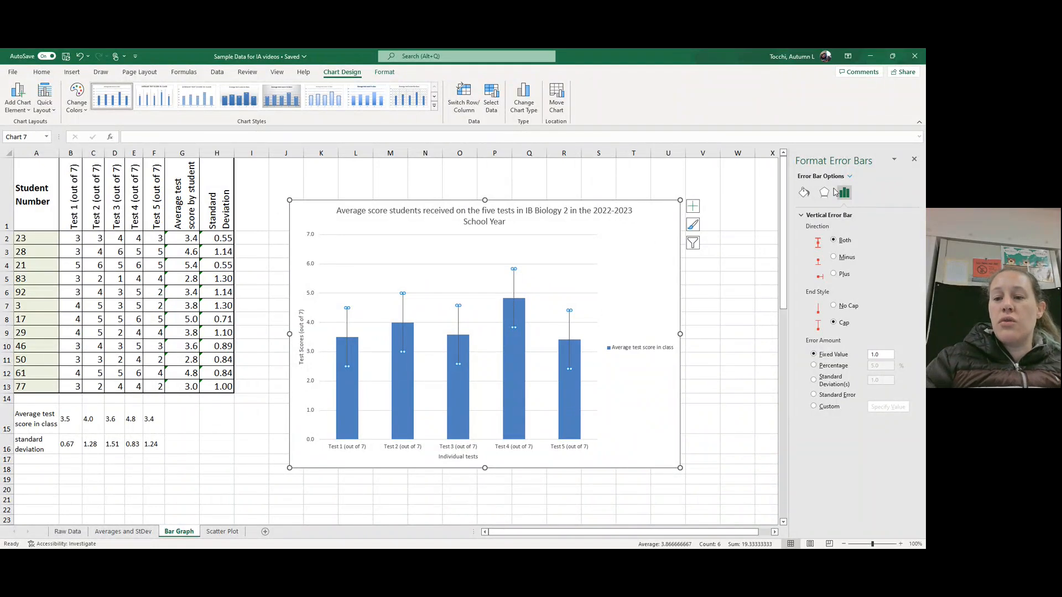
pyautogui.click(817, 408)
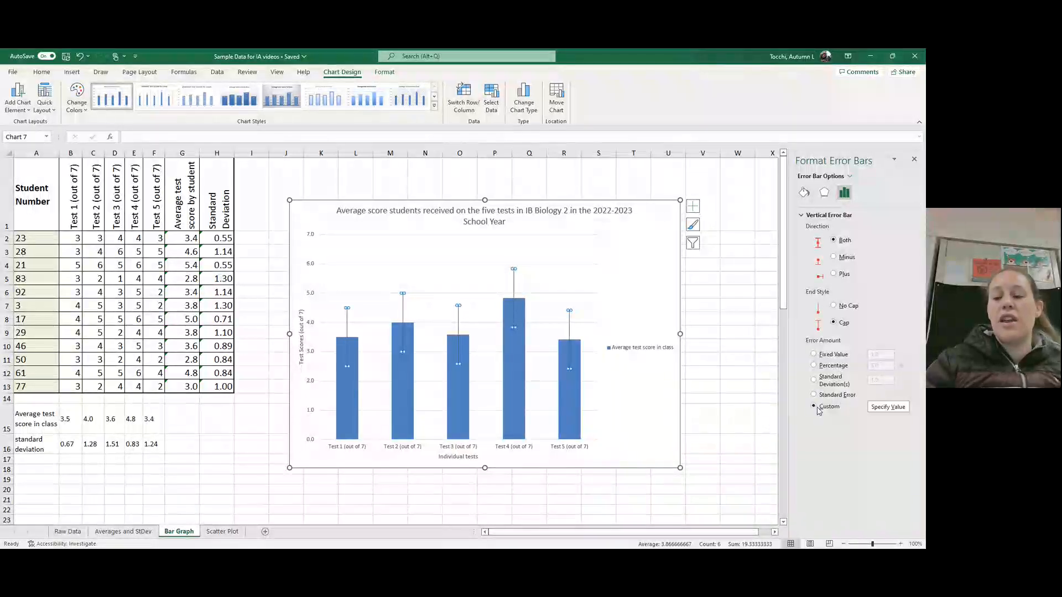
pyautogui.click(889, 408)
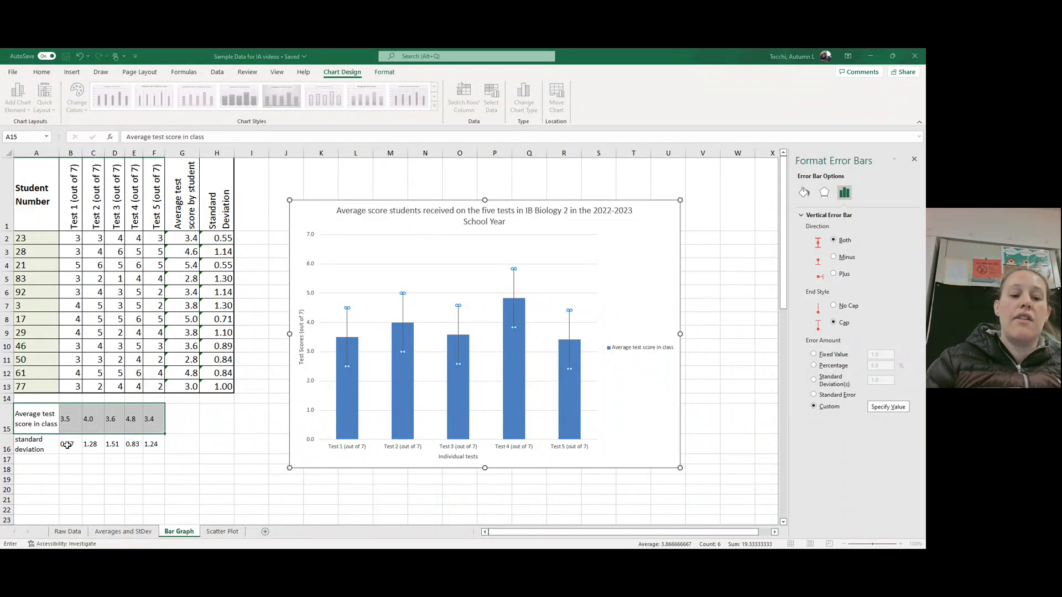
pyautogui.moveTo(67, 446); pyautogui.dragTo(158, 447)
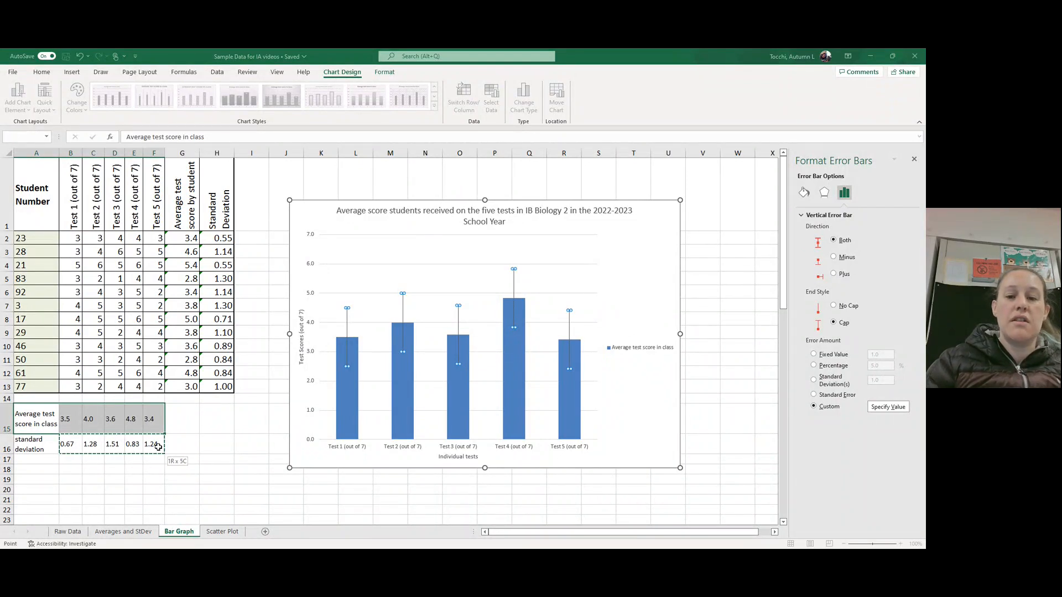
pyautogui.click(427, 231)
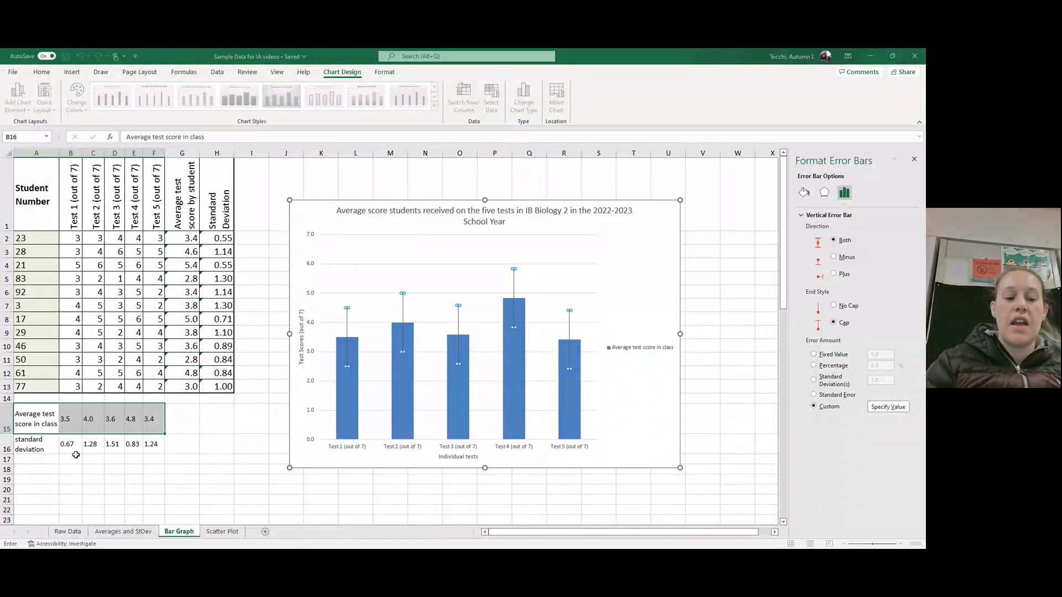
pyautogui.moveTo(67, 445); pyautogui.dragTo(159, 447)
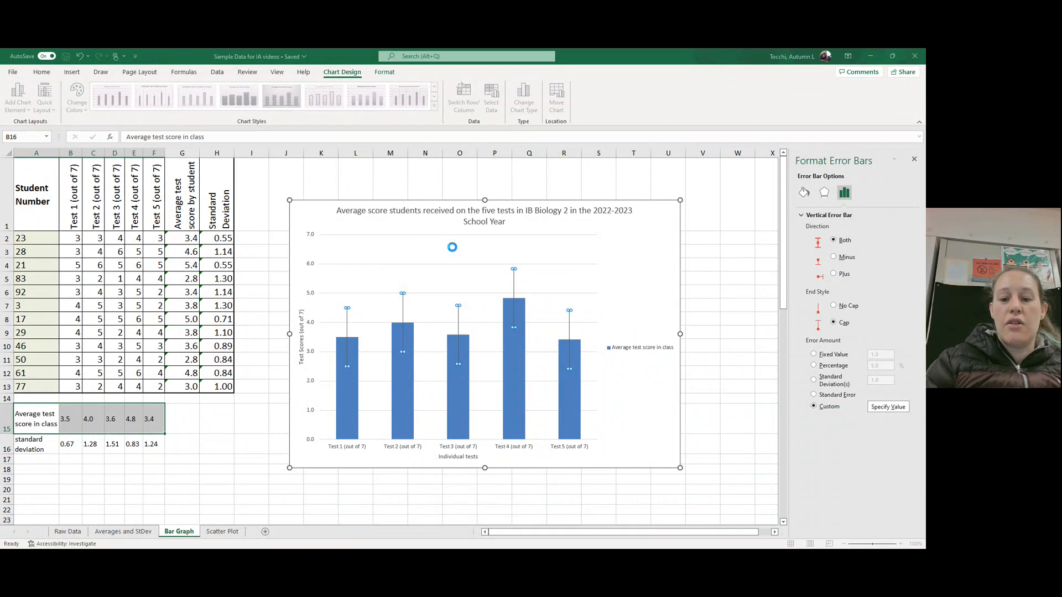
pyautogui.click(453, 249)
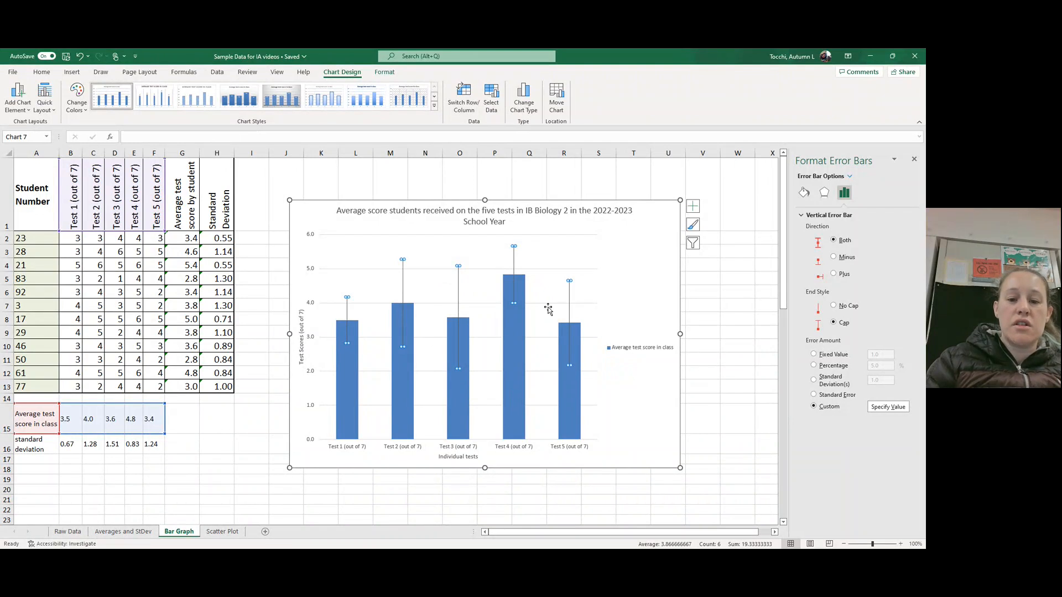
pyautogui.click(914, 159)
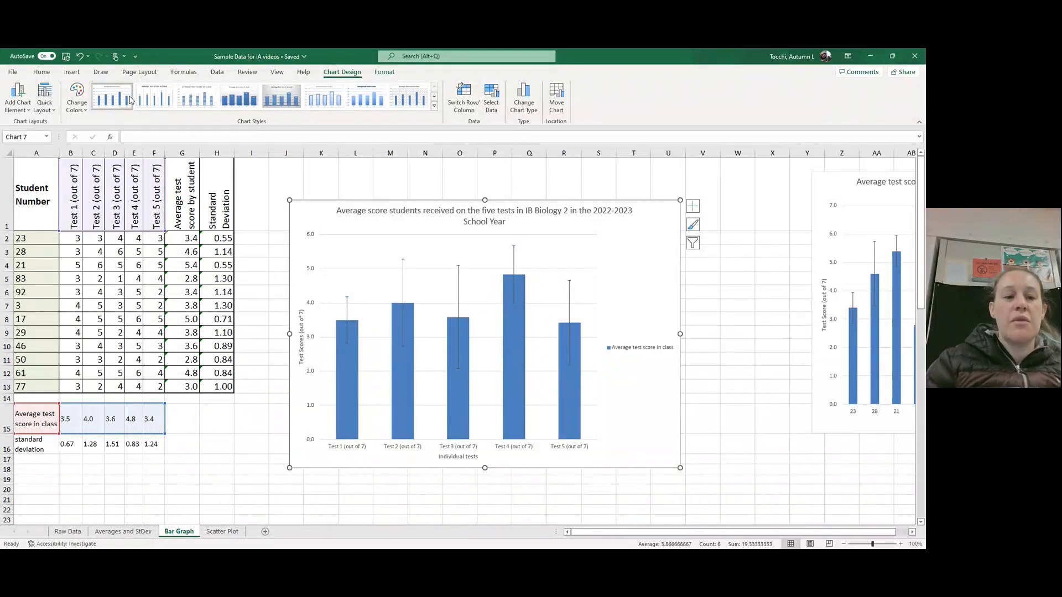
pyautogui.click(77, 102)
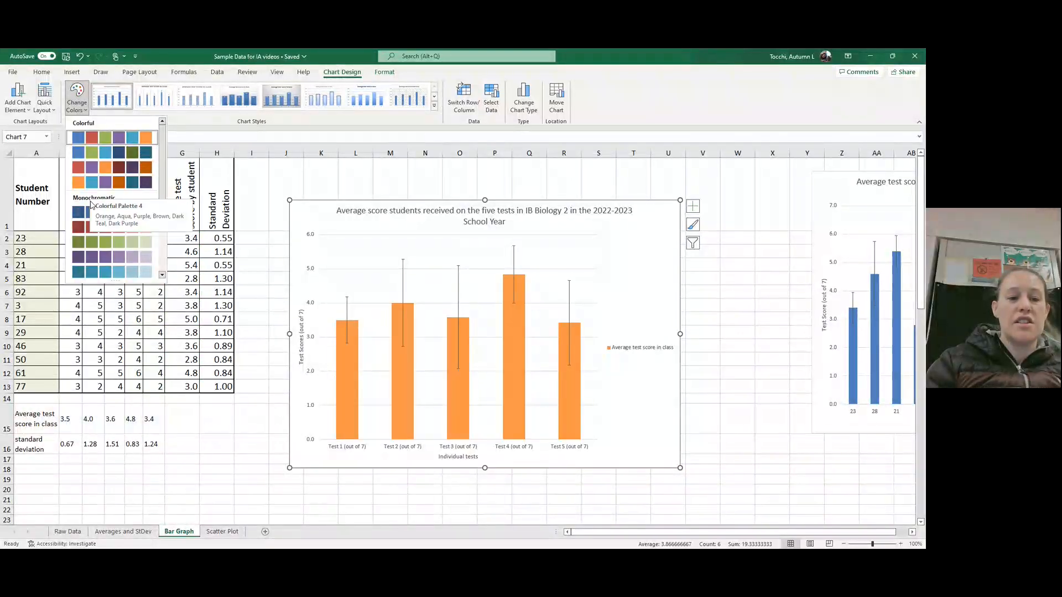
pyautogui.click(79, 89)
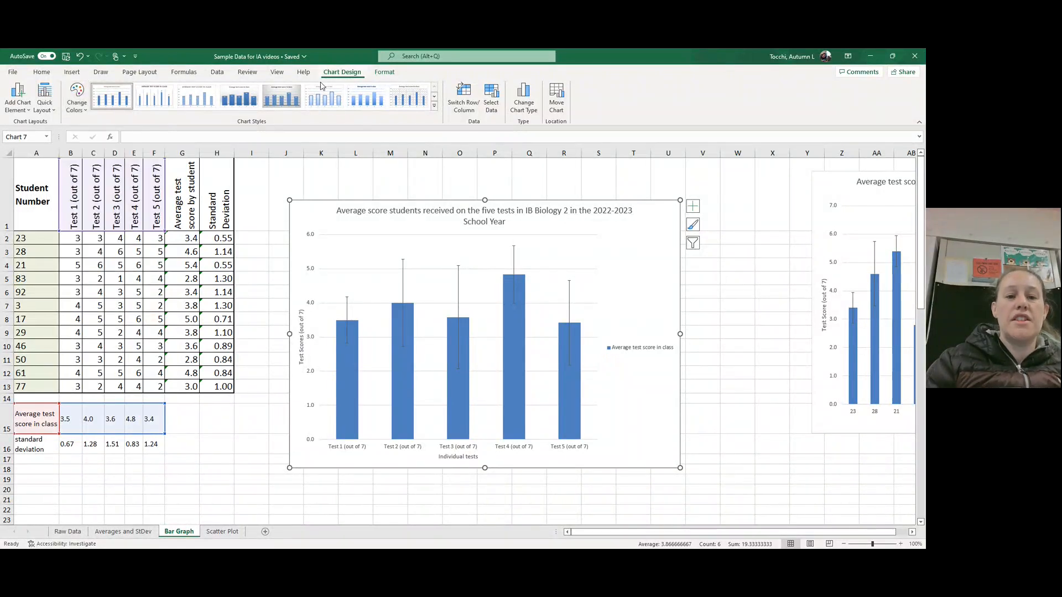